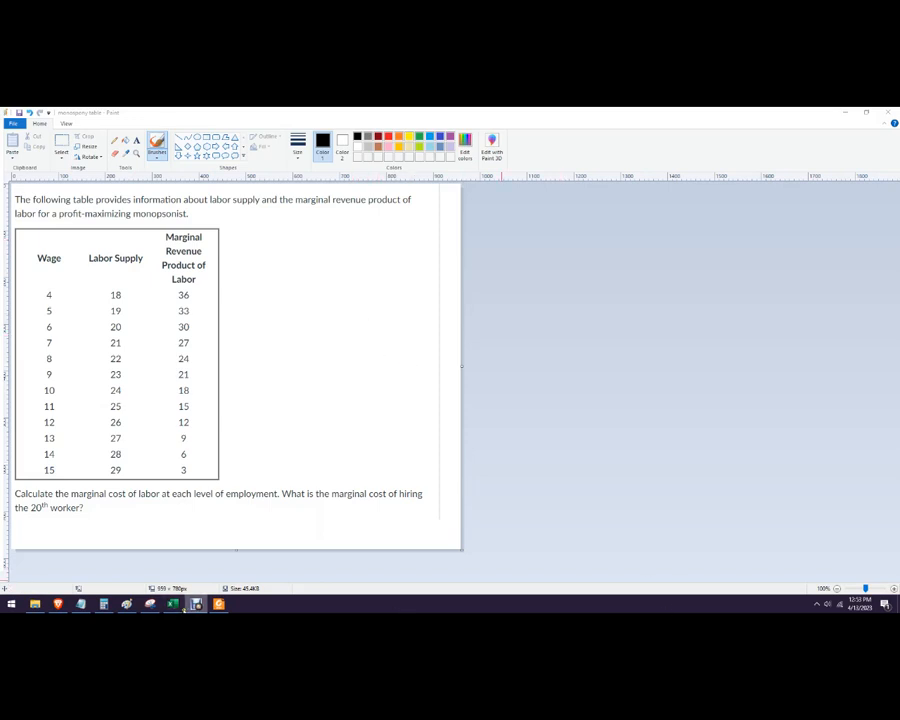
- Switch to the Excel workbook, compare its table with the problem in Paint side by side, and maximize the workbook window again
{"action": "left_click", "coordinate": [195, 609]}
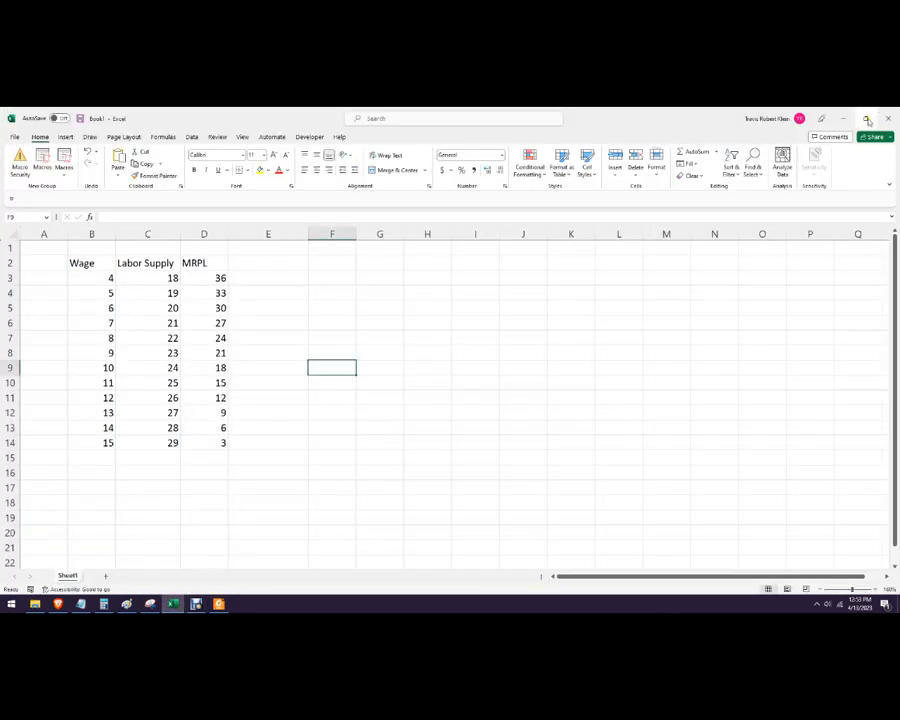
{"action": "left_click", "coordinate": [866, 118]}
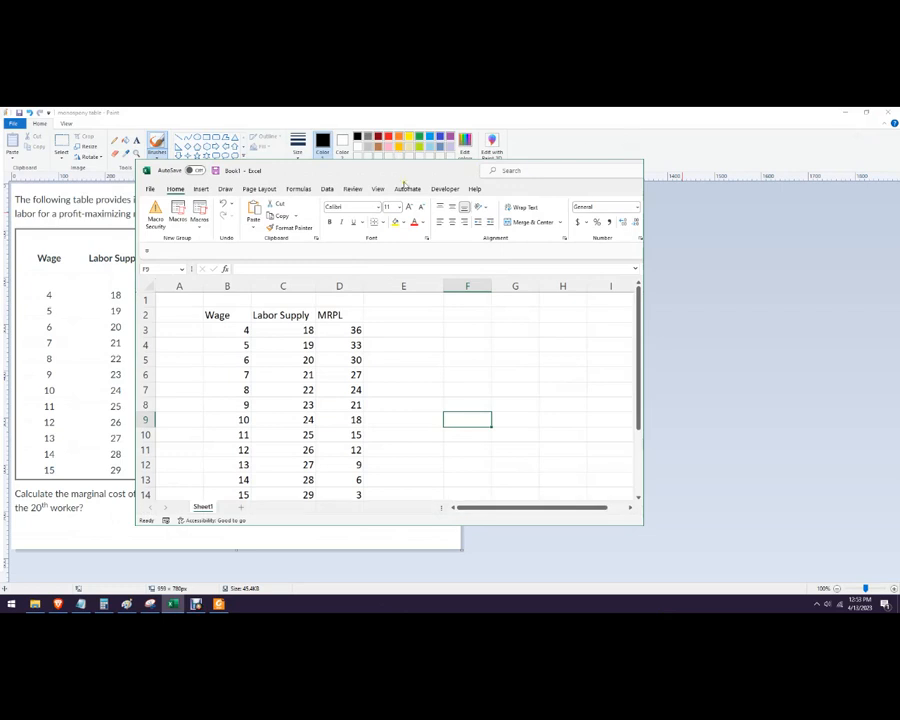
{"action": "mouse_move", "coordinate": [396, 173]}
{"action": "left_mouse_down"}
{"action": "mouse_move", "coordinate": [518, 155]}
{"action": "mouse_move", "coordinate": [413, 134]}
{"action": "left_mouse_up"}
{"action": "left_click_drag", "start_coordinate": [570, 491], "coordinate": [565, 546]}
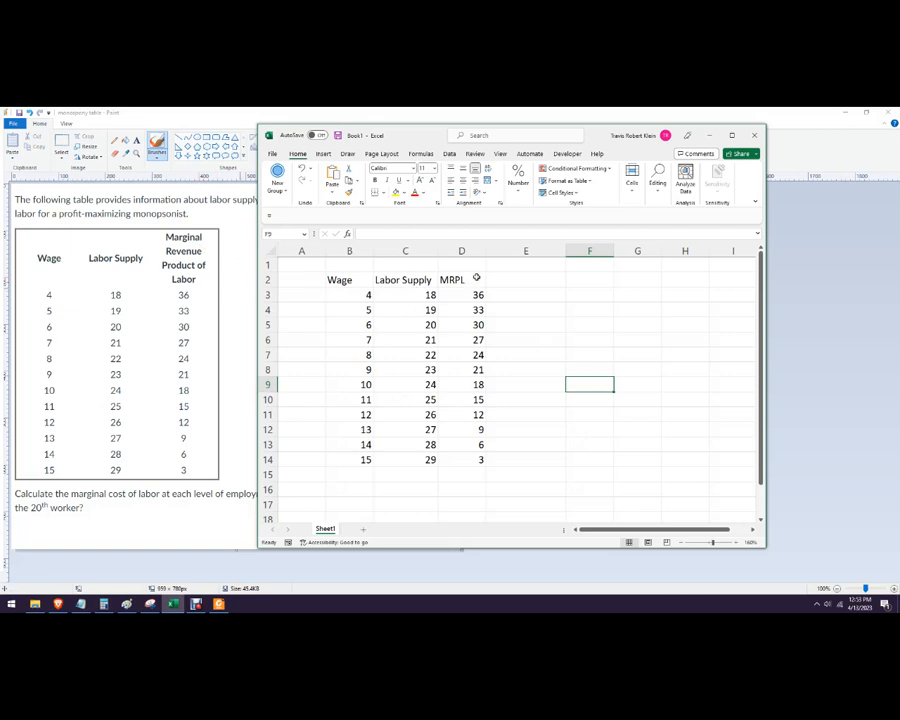
{"action": "left_click", "coordinate": [736, 137]}
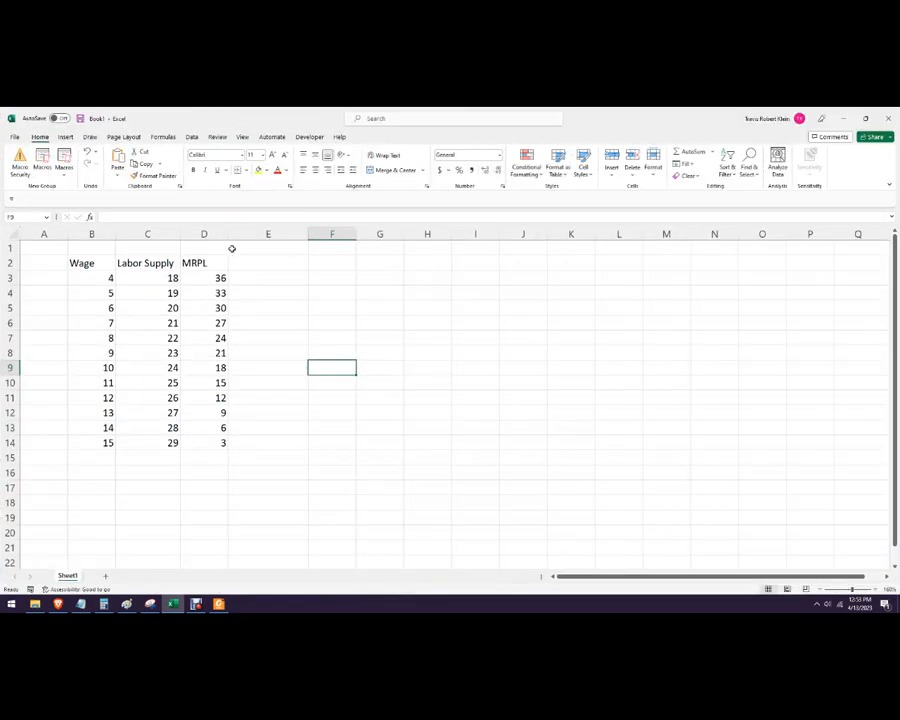
{"action": "left_click", "coordinate": [224, 248]}
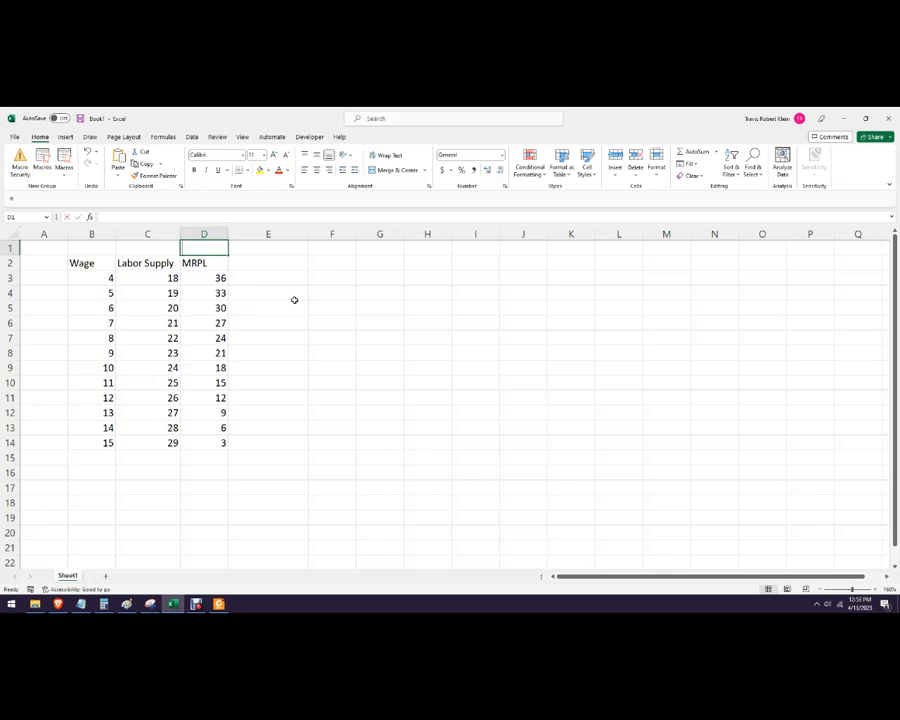
{"action": "type", "text": "Demand"}
{"action": "left_click", "coordinate": [282, 292]}
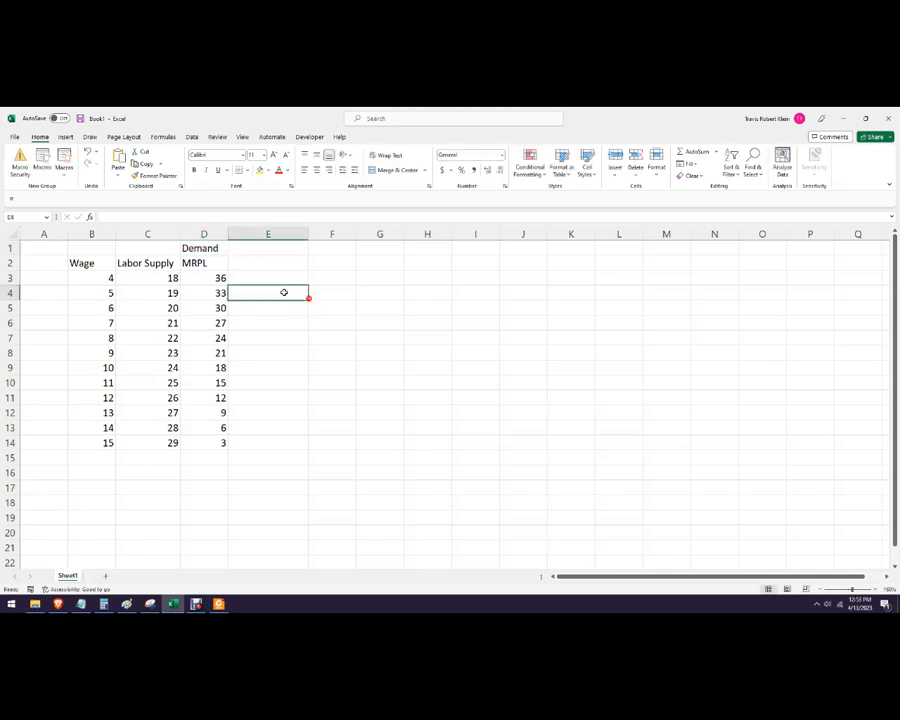
{"action": "left_click", "coordinate": [267, 264]}
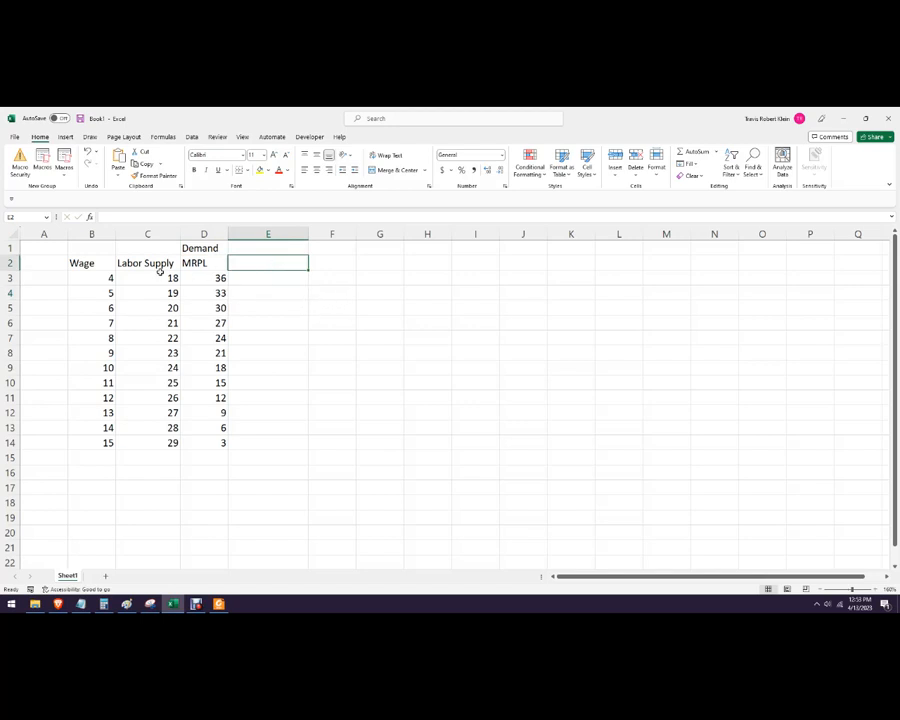
{"action": "left_click", "coordinate": [192, 249]}
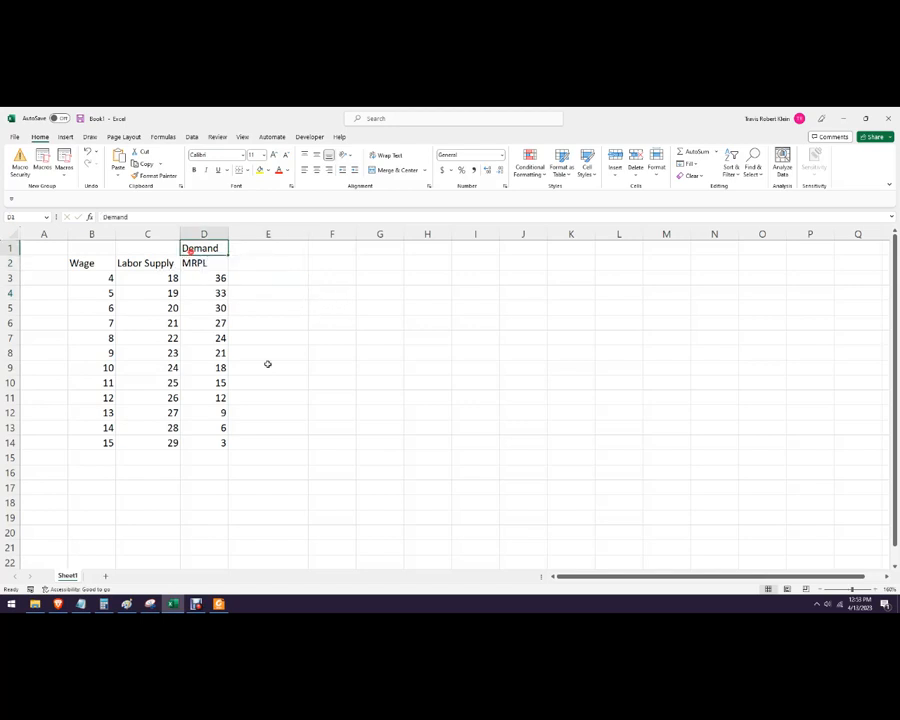
{"action": "key", "text": "Delete"}
{"action": "left_click", "coordinate": [272, 370]}
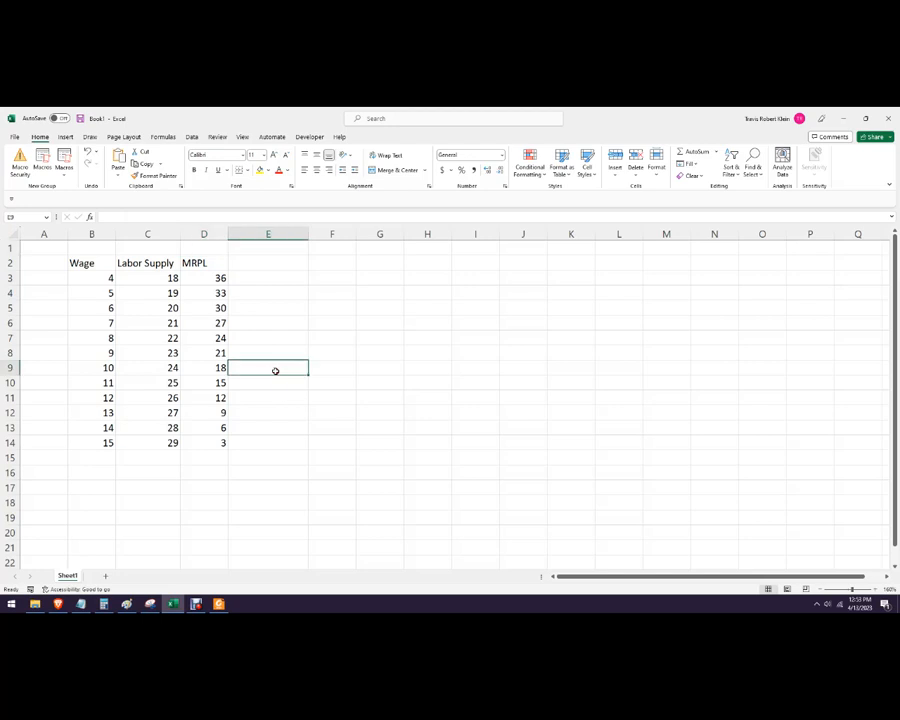
- Examine the MRPL column against the wage and labor supply values, especially the rows for wages 8, 10 and 12
{"action": "left_click_drag", "start_coordinate": [215, 265], "coordinate": [213, 338]}
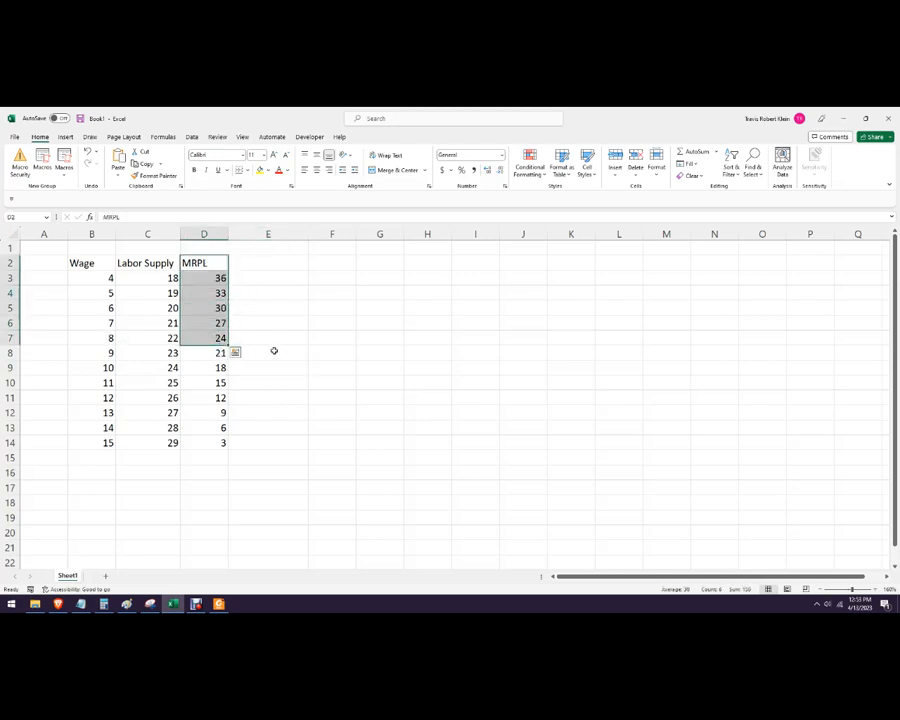
{"action": "left_click", "coordinate": [243, 339]}
{"action": "left_click", "coordinate": [135, 338]}
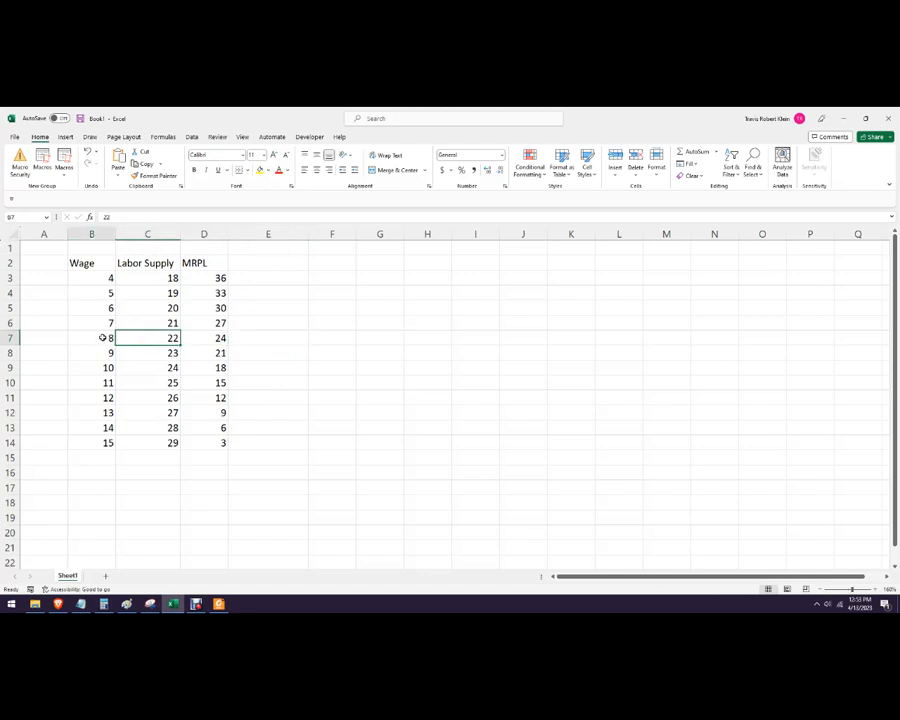
{"action": "left_click", "coordinate": [106, 338]}
{"action": "left_click", "coordinate": [133, 338]}
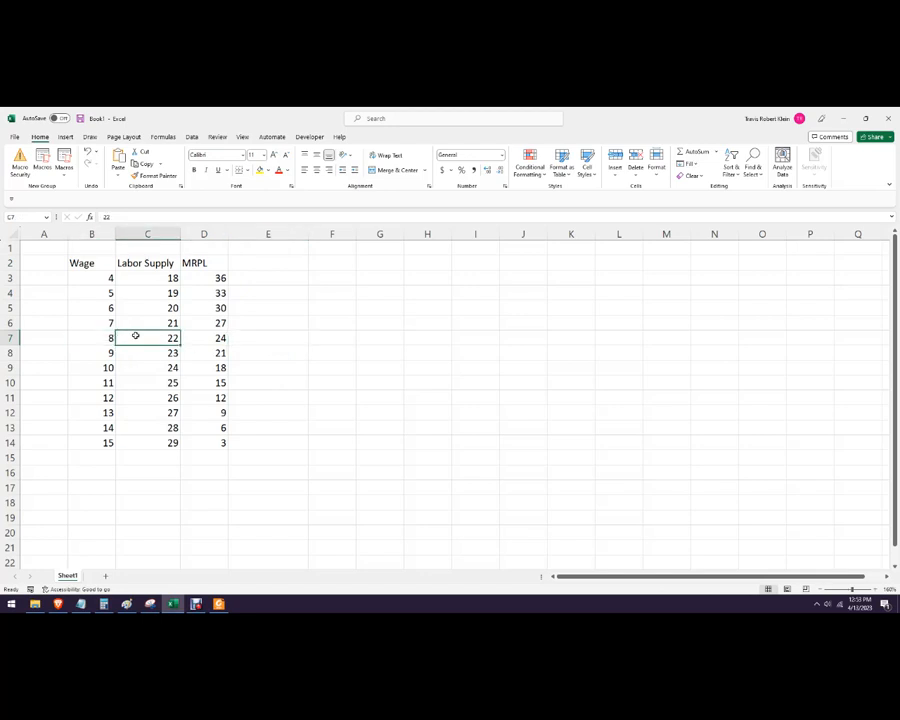
{"action": "left_click", "coordinate": [203, 369]}
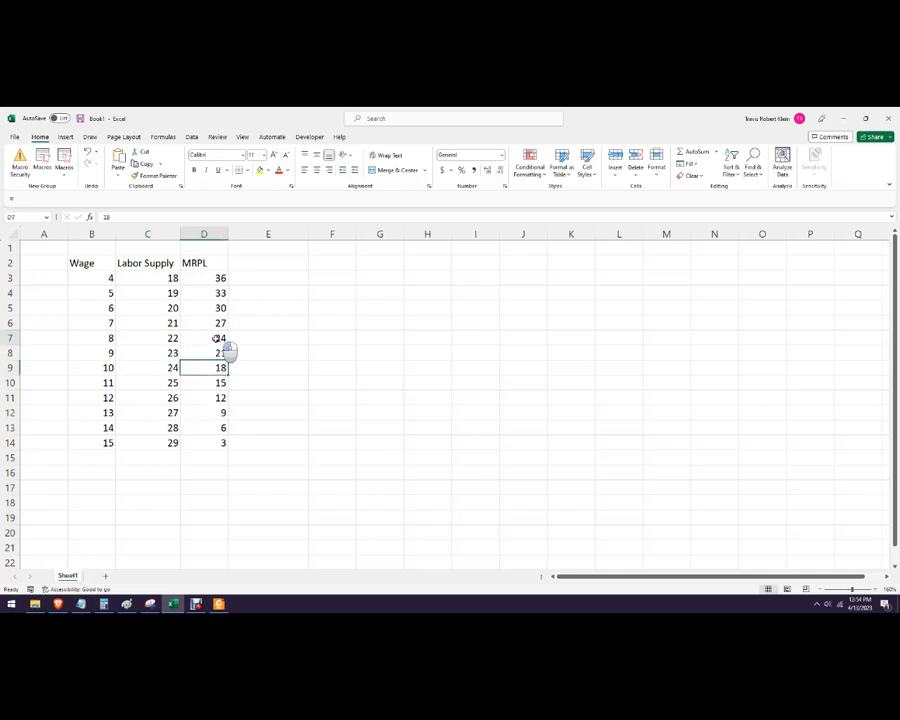
{"action": "left_click", "coordinate": [220, 339]}
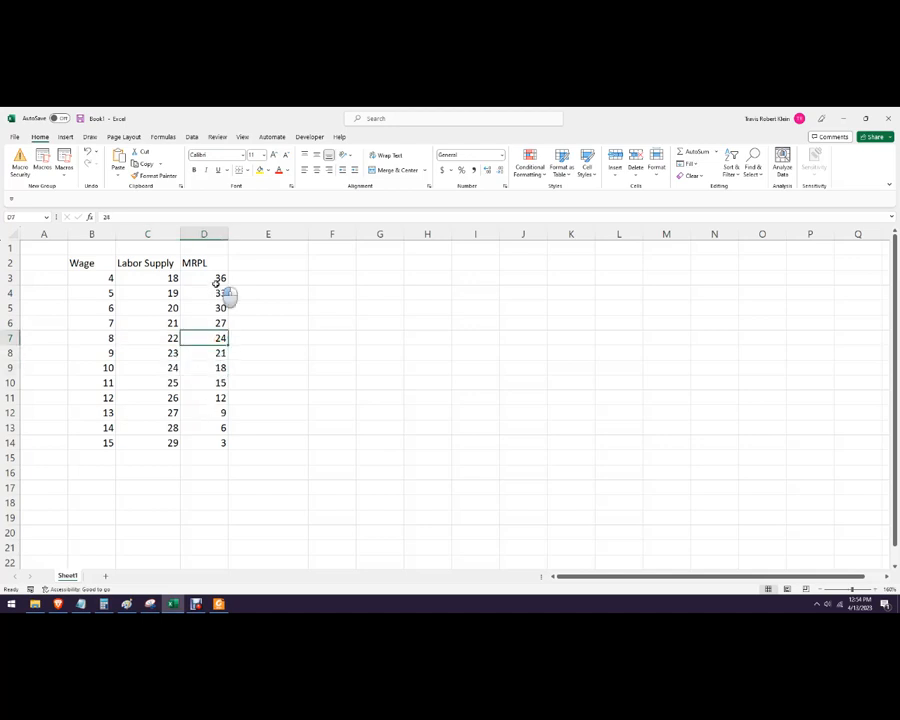
{"action": "left_click_drag", "start_coordinate": [215, 280], "coordinate": [214, 428]}
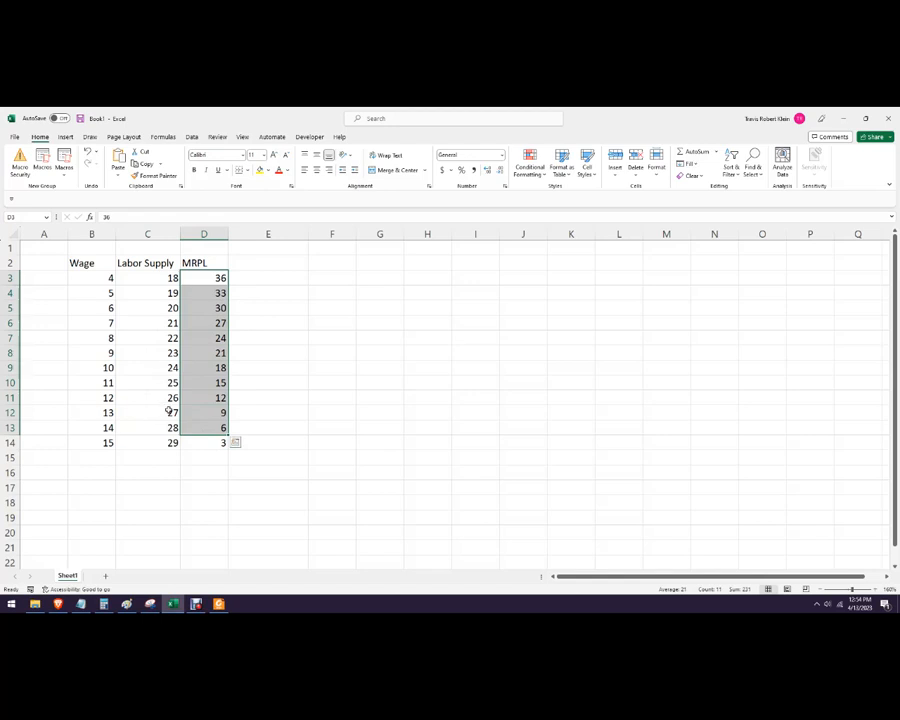
{"action": "left_click", "coordinate": [213, 367]}
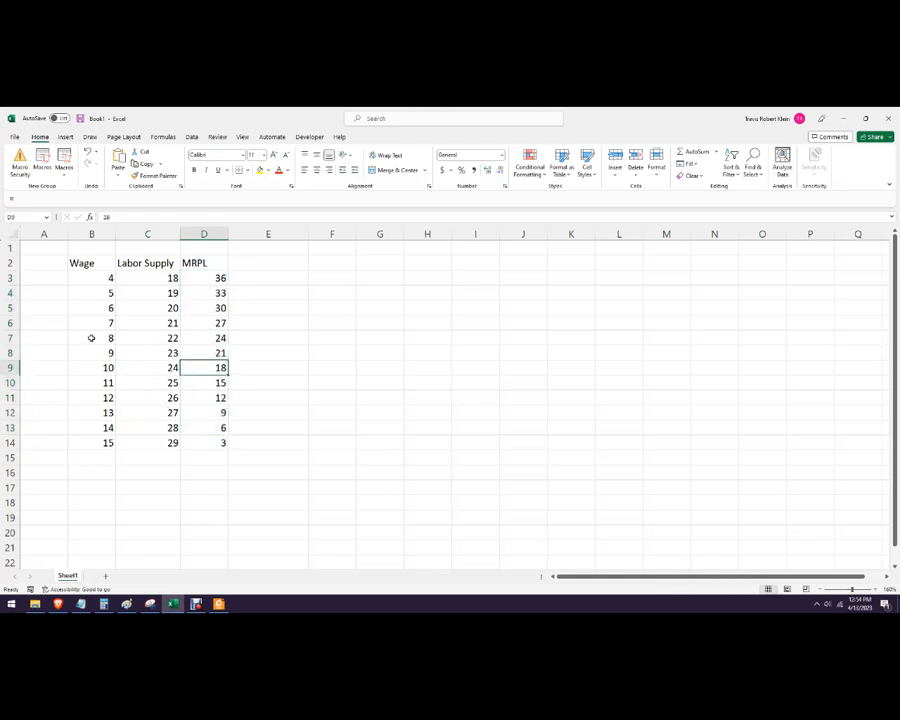
{"action": "left_click", "coordinate": [195, 398]}
{"action": "left_click", "coordinate": [158, 397]}
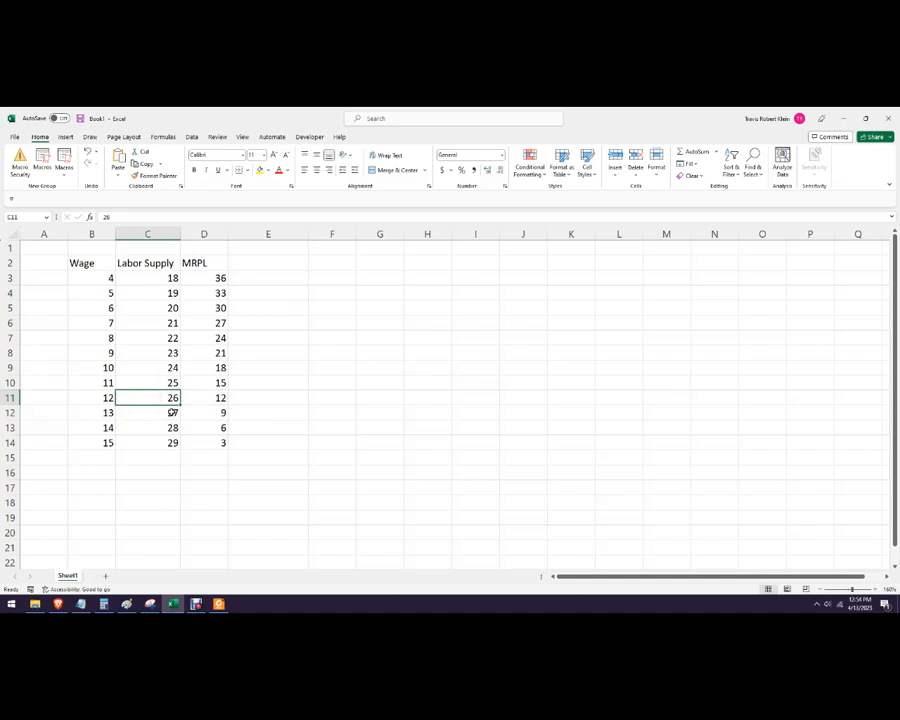
- Add the header TLC in cell E2 and center the contents of row 2
{"action": "left_click", "coordinate": [243, 267]}
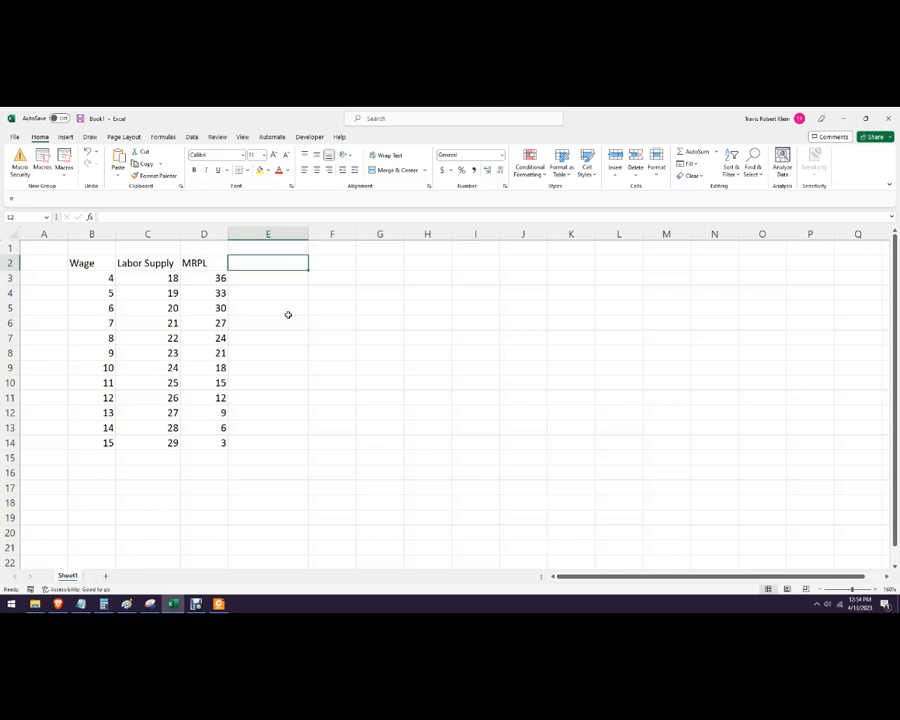
{"action": "type", "text": "TLC"}
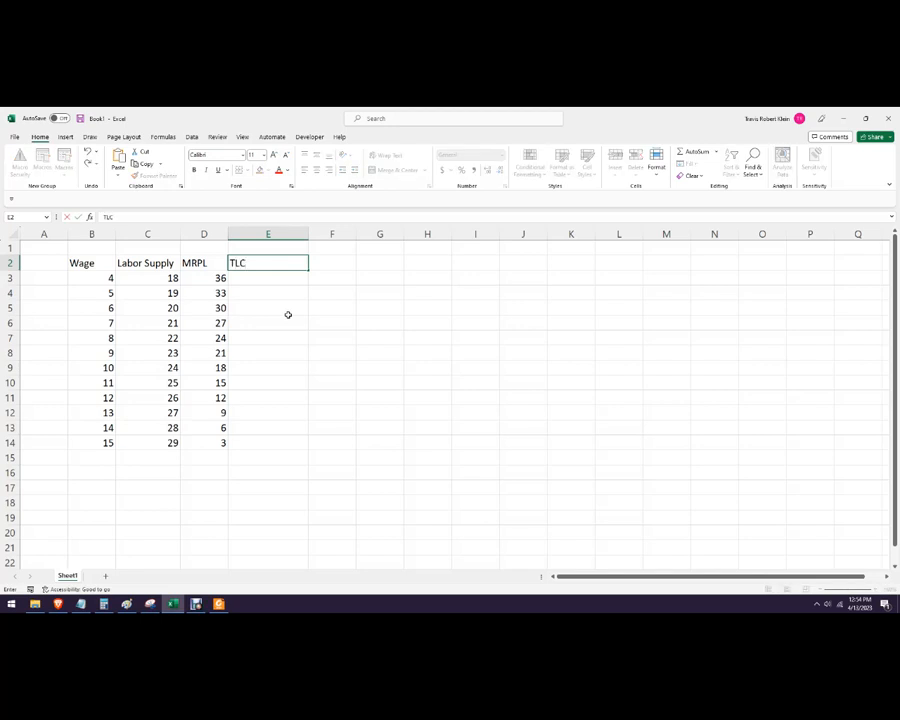
{"action": "key", "text": "Tab"}
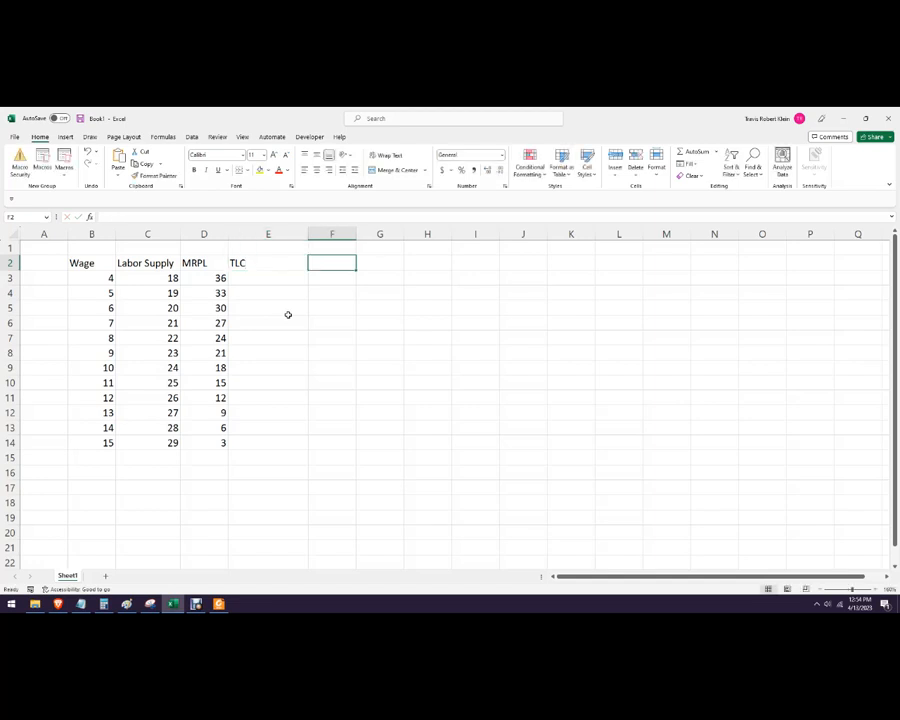
{"action": "left_click", "coordinate": [13, 261]}
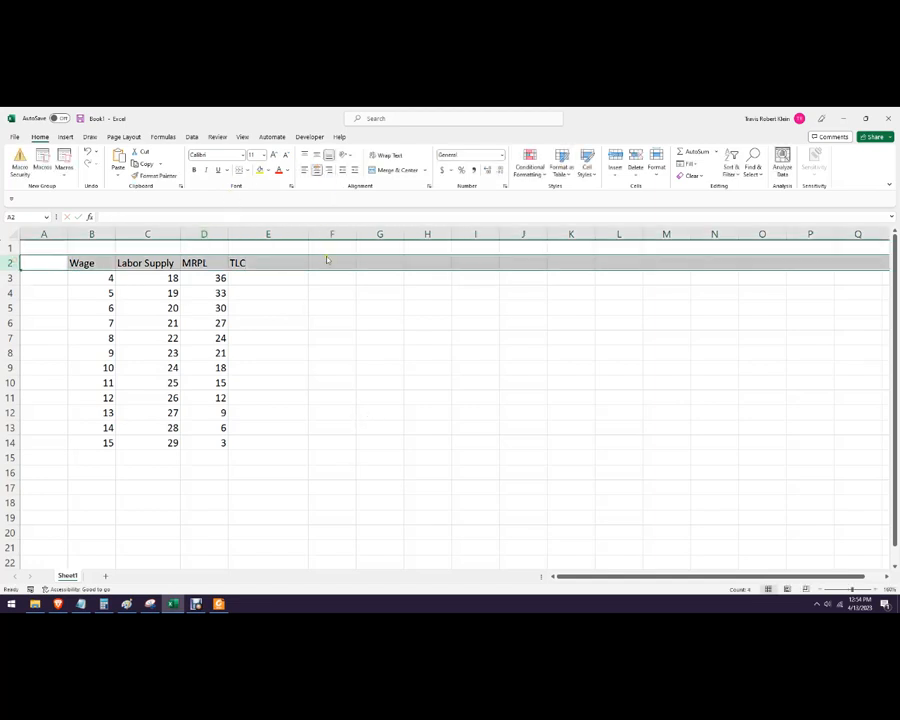
{"action": "left_click", "coordinate": [316, 170]}
- Add the header MLC in cell F2, beside the TLC header
{"action": "left_click", "coordinate": [331, 263]}
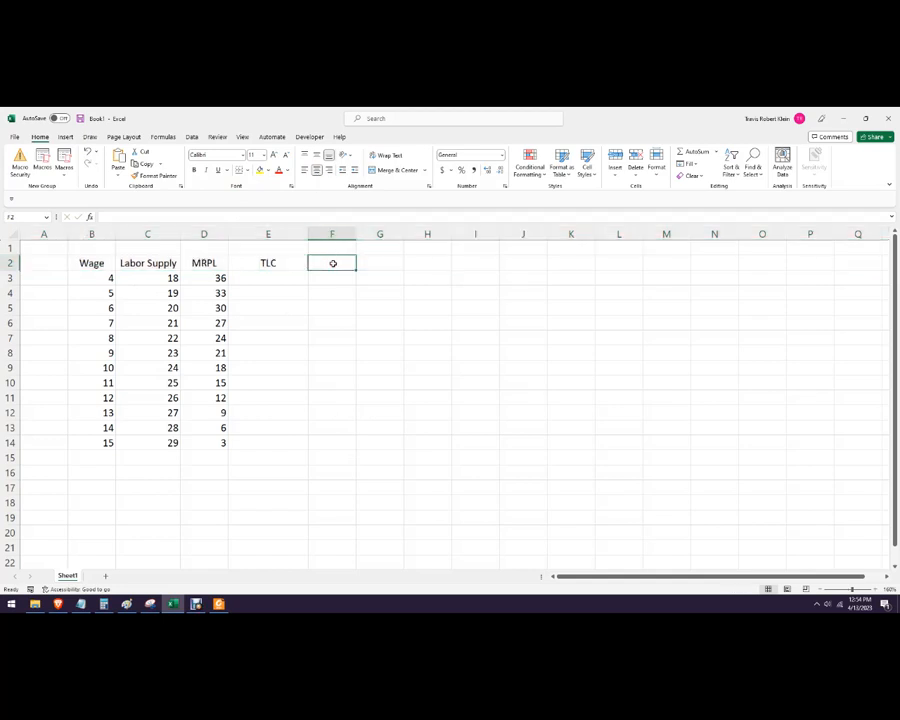
{"action": "type", "text": "T"}
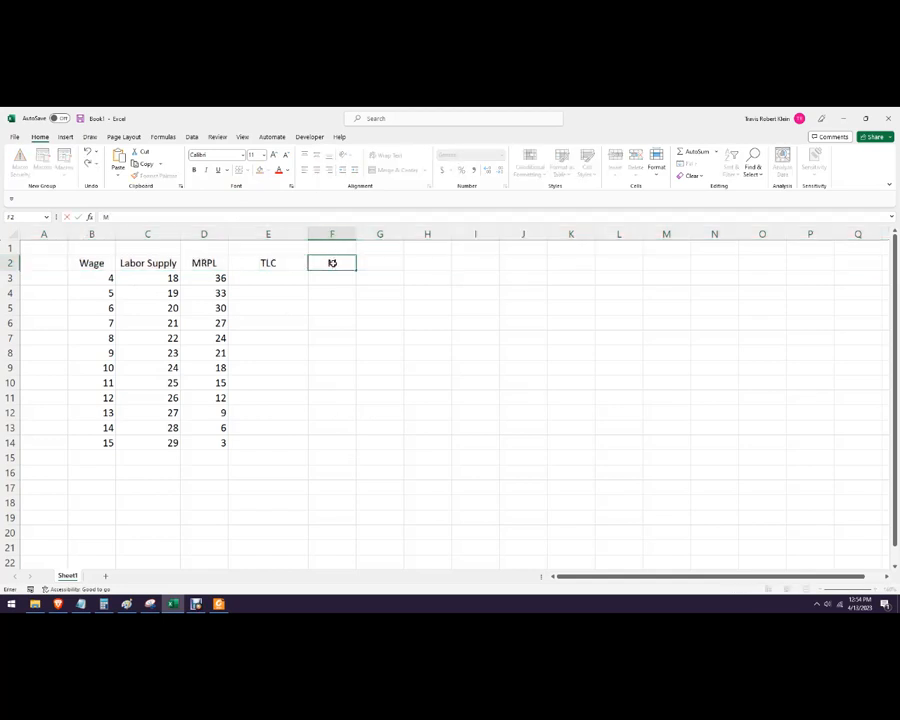
{"action": "type", "text": "LC"}
{"action": "left_click", "coordinate": [357, 349]}
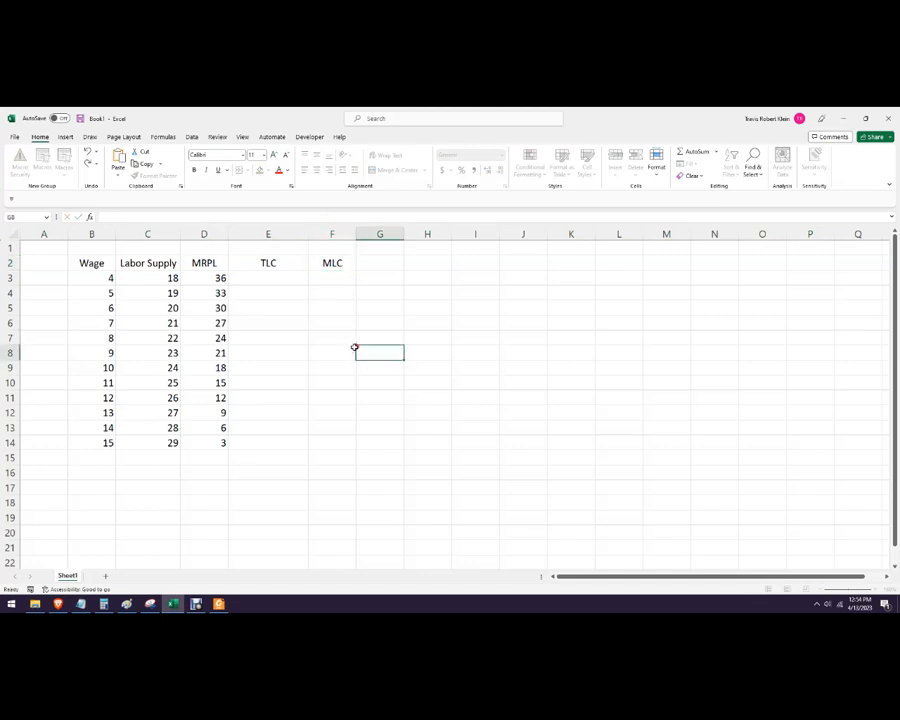
- Make the column headers in B2:F2, from Wage to MLC, bold
{"action": "left_click_drag", "start_coordinate": [100, 263], "coordinate": [315, 262]}
{"action": "left_click", "coordinate": [194, 170]}
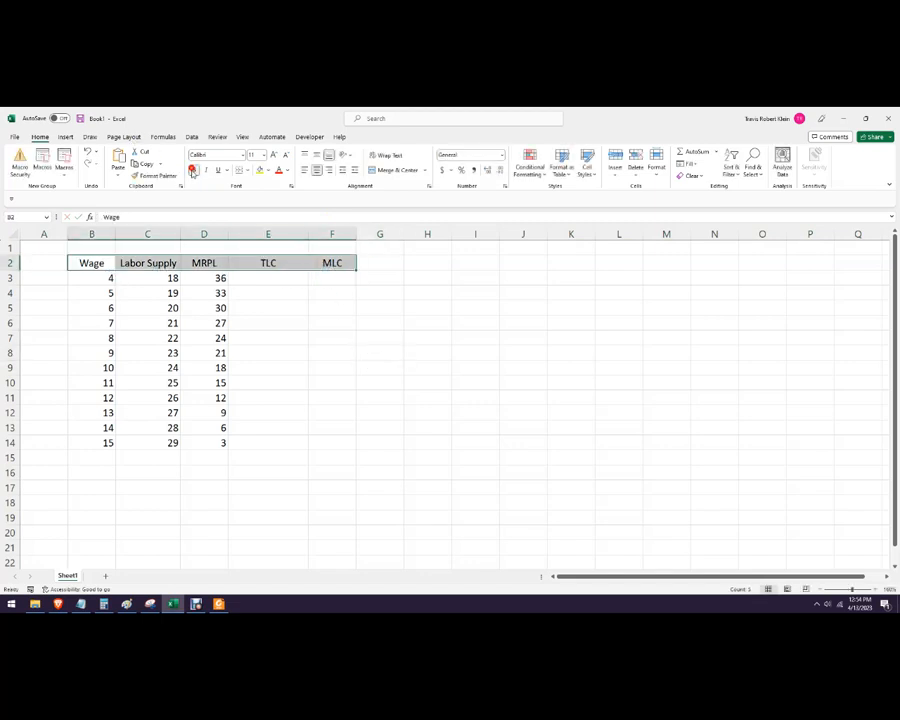
{"action": "left_click", "coordinate": [273, 290]}
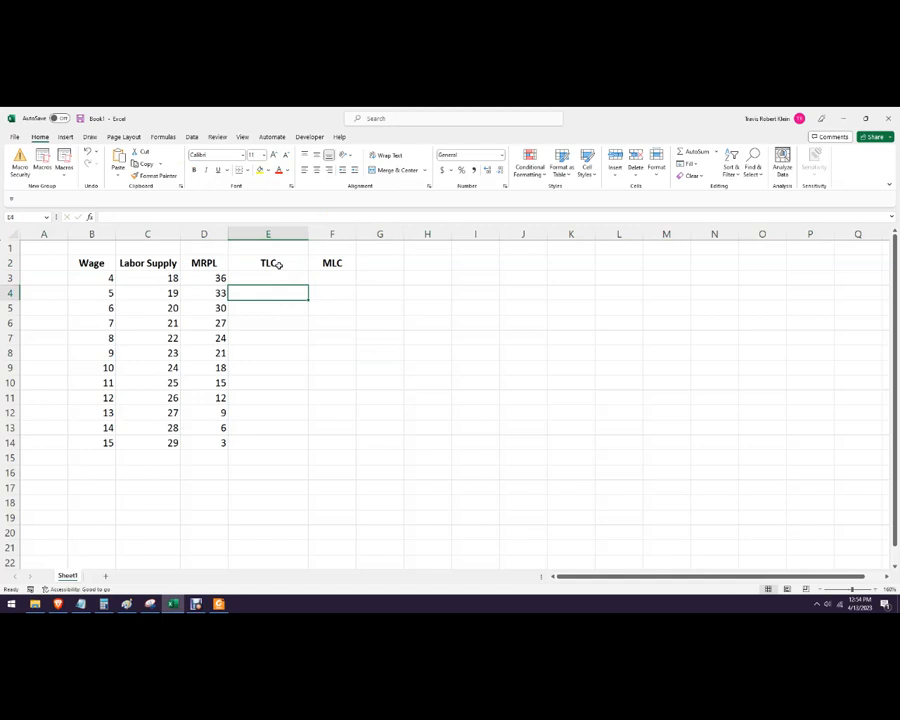
- Calculate the total labor cost in E3 as wage times labor supply with the formula =B3*C3
{"action": "left_click", "coordinate": [328, 264]}
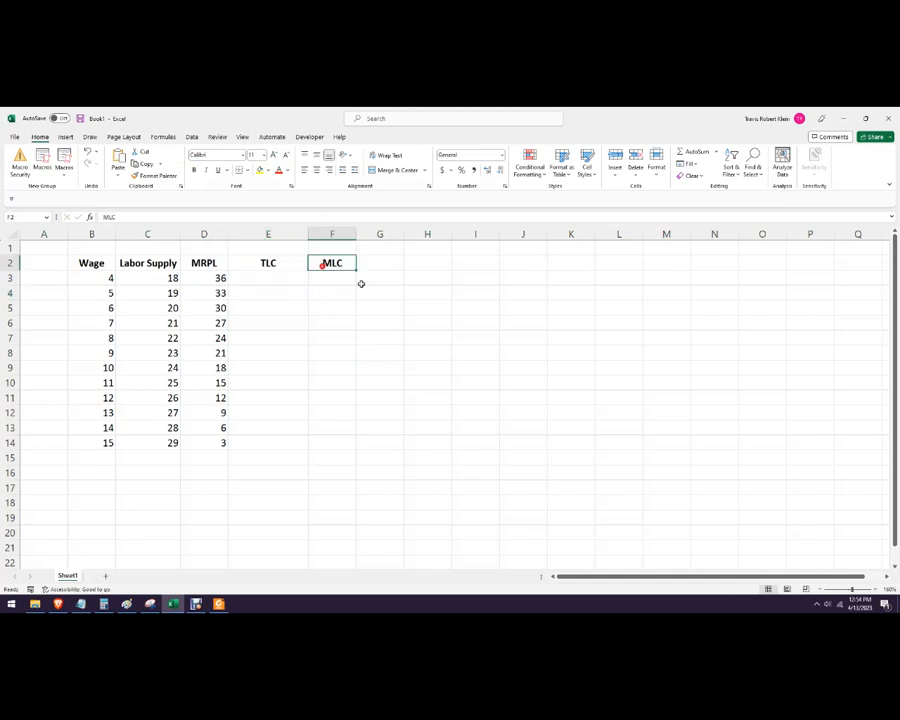
{"action": "left_click", "coordinate": [306, 265]}
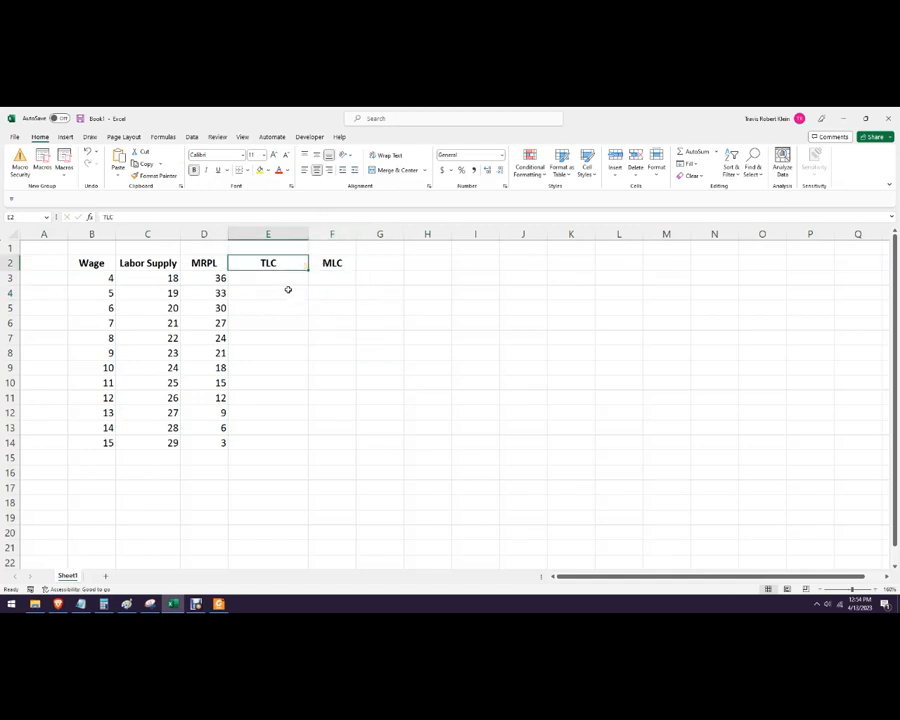
{"action": "key", "text": "Return"}
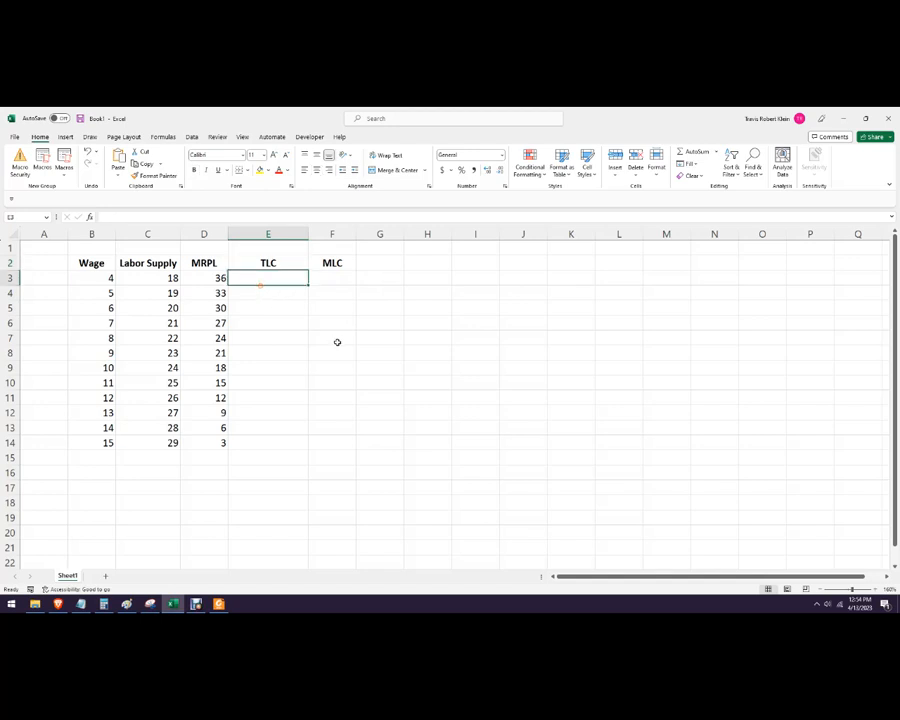
{"action": "type", "text": "="}
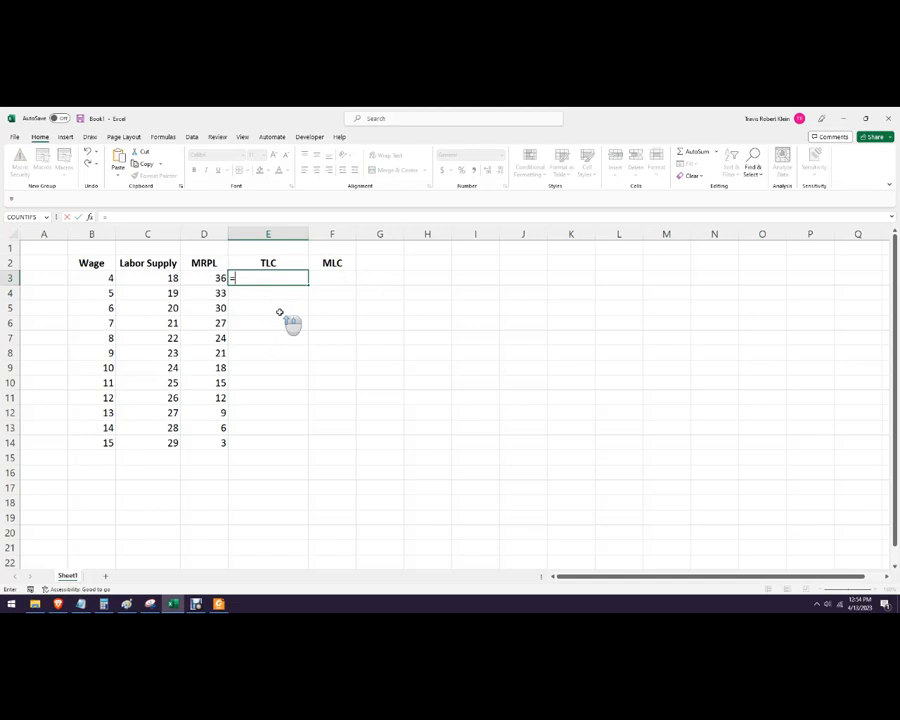
{"action": "key", "text": "Escape"}
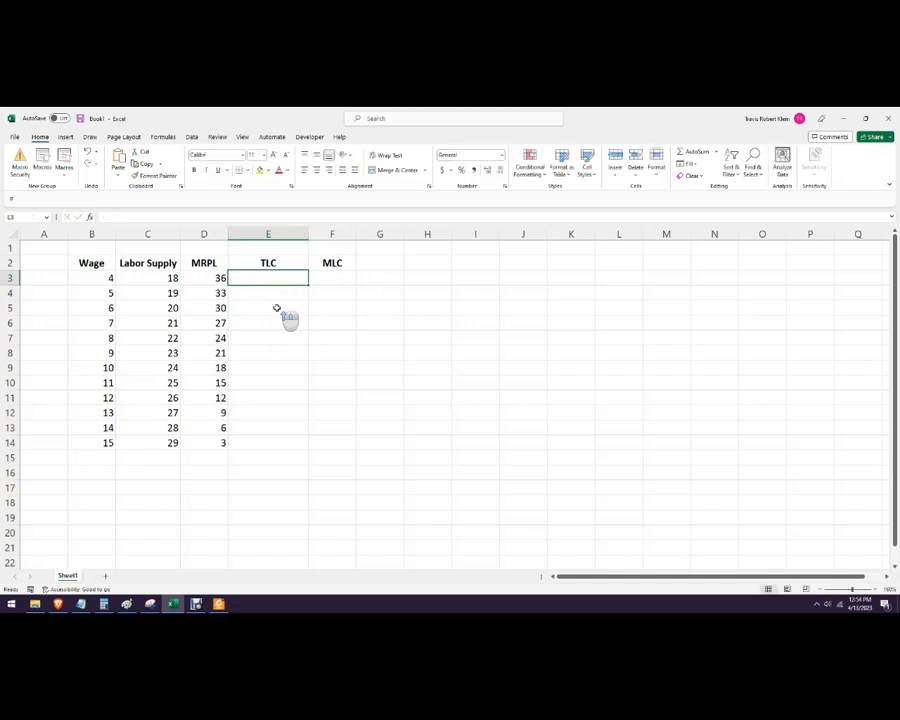
{"action": "scroll", "coordinate": [278, 308], "scroll_direction": "up", "scroll_amount": 2}
{"action": "scroll", "coordinate": [320, 294], "scroll_direction": "up", "scroll_amount": 1}
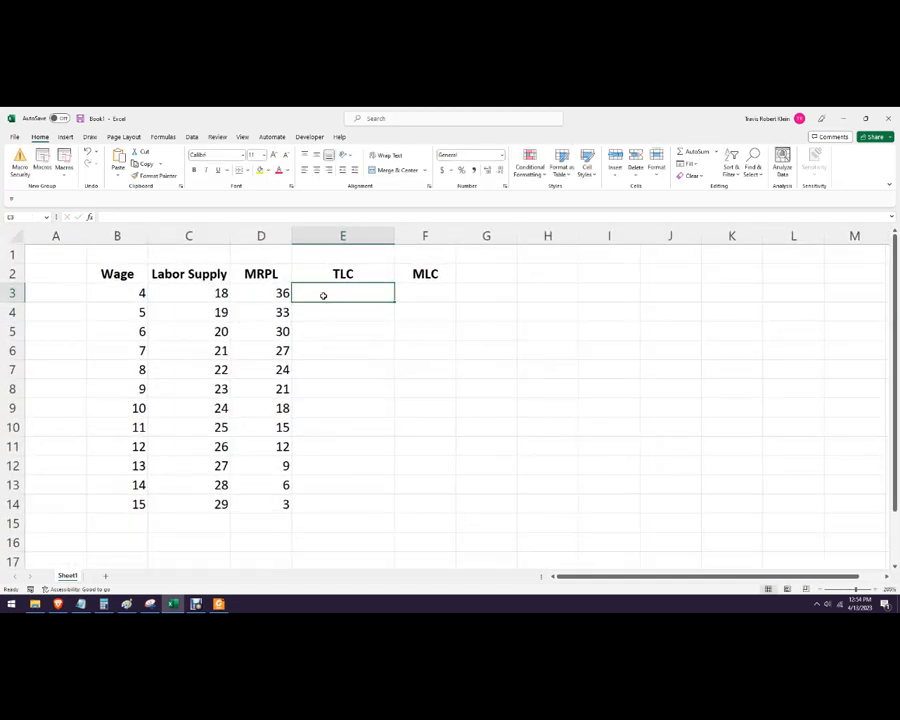
{"action": "type", "text": "="}
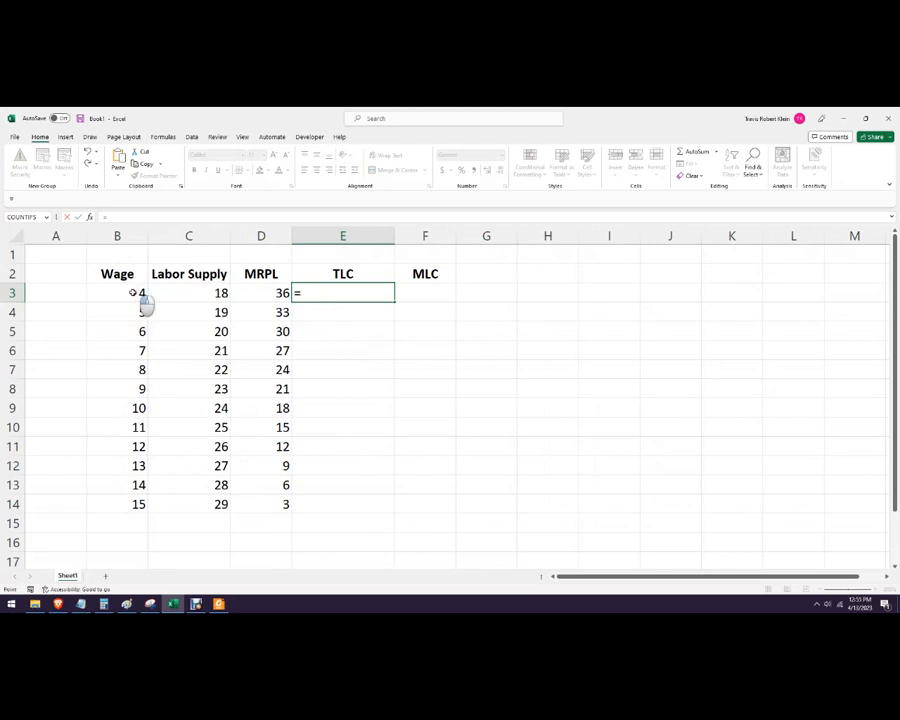
{"action": "left_click", "coordinate": [142, 295]}
{"action": "type", "text": "*"}
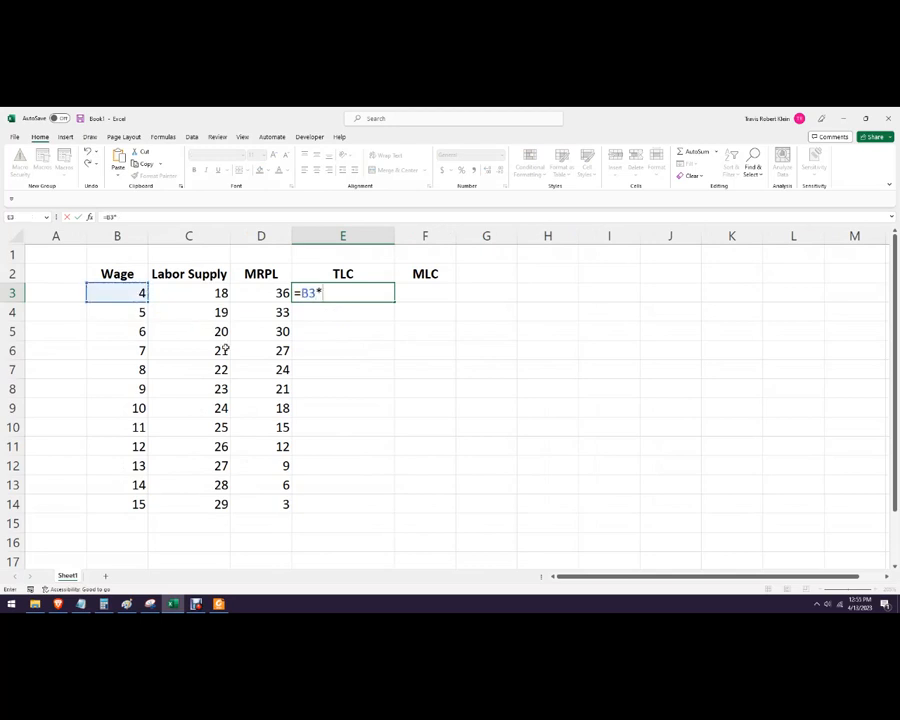
{"action": "left_click", "coordinate": [186, 290]}
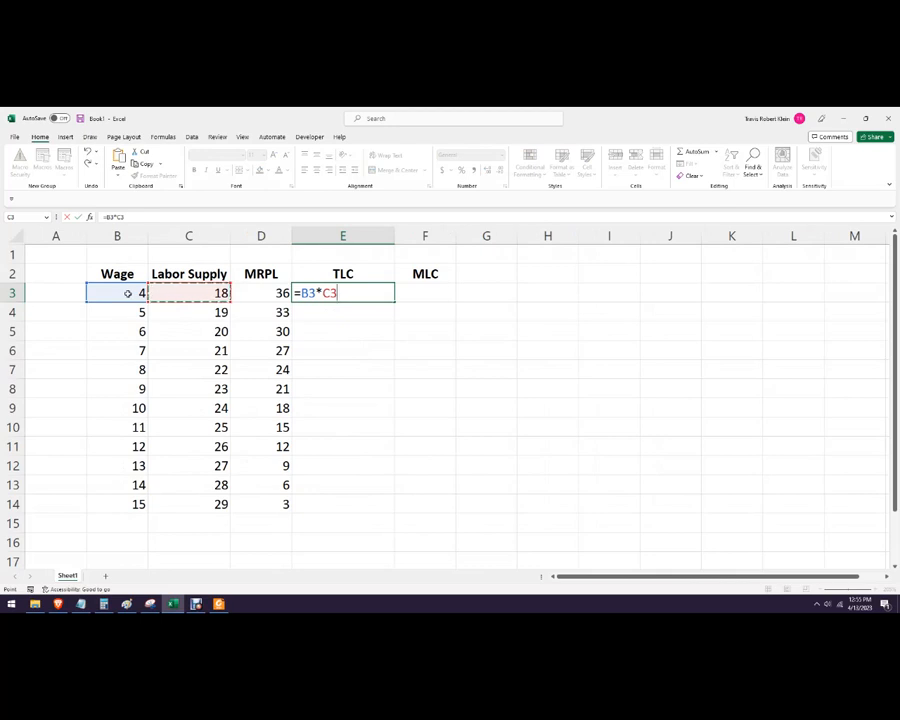
{"action": "key", "text": "Return"}
- Fill the TLC formula from E3 down through E14
{"action": "left_click", "coordinate": [383, 294]}
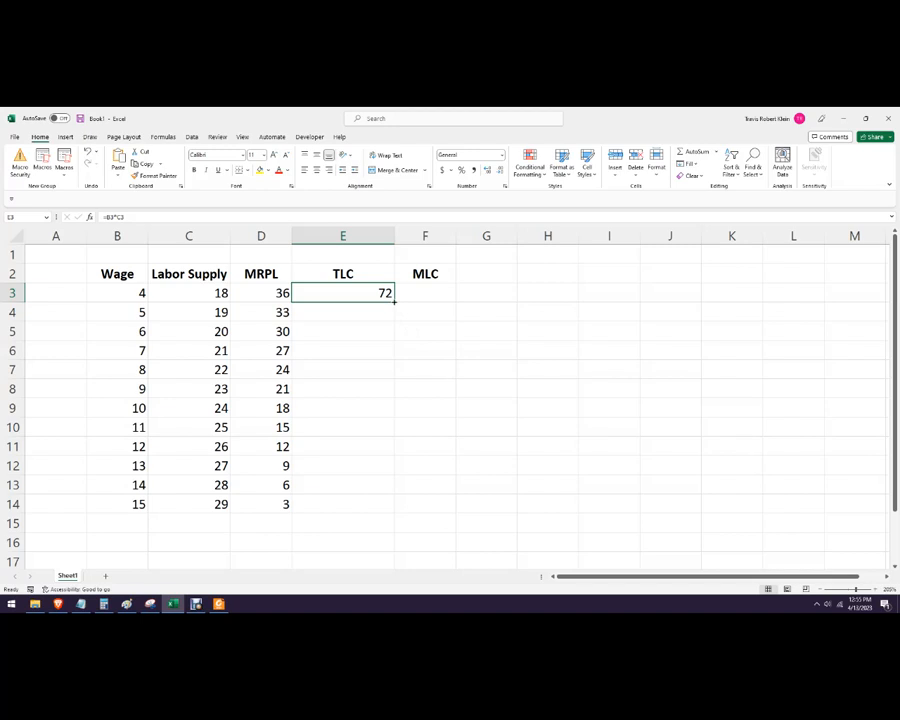
{"action": "left_click_drag", "start_coordinate": [394, 301], "coordinate": [373, 508]}
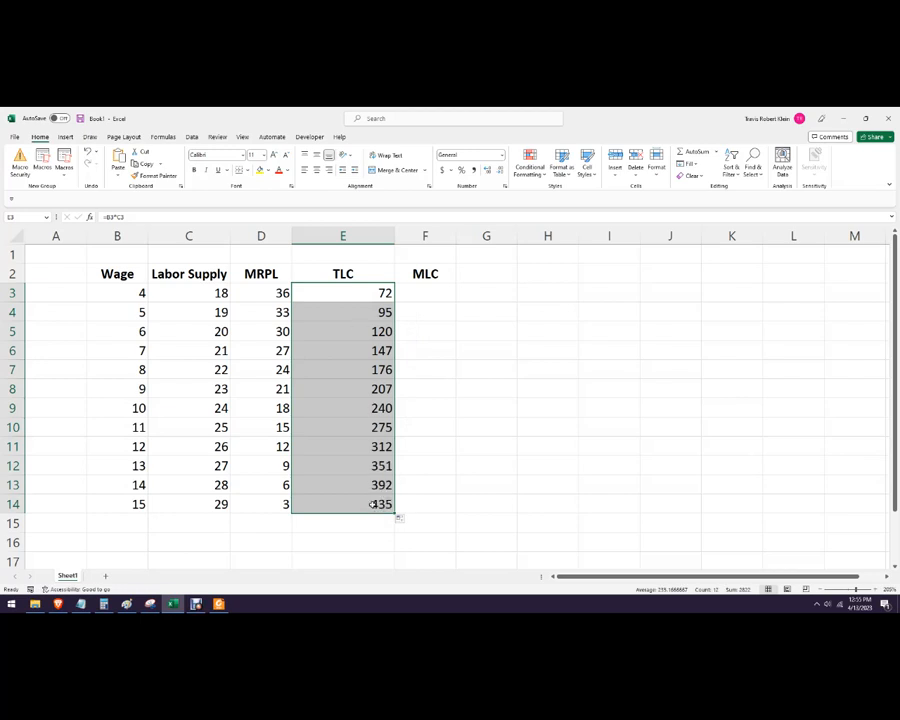
{"action": "left_click", "coordinate": [439, 423]}
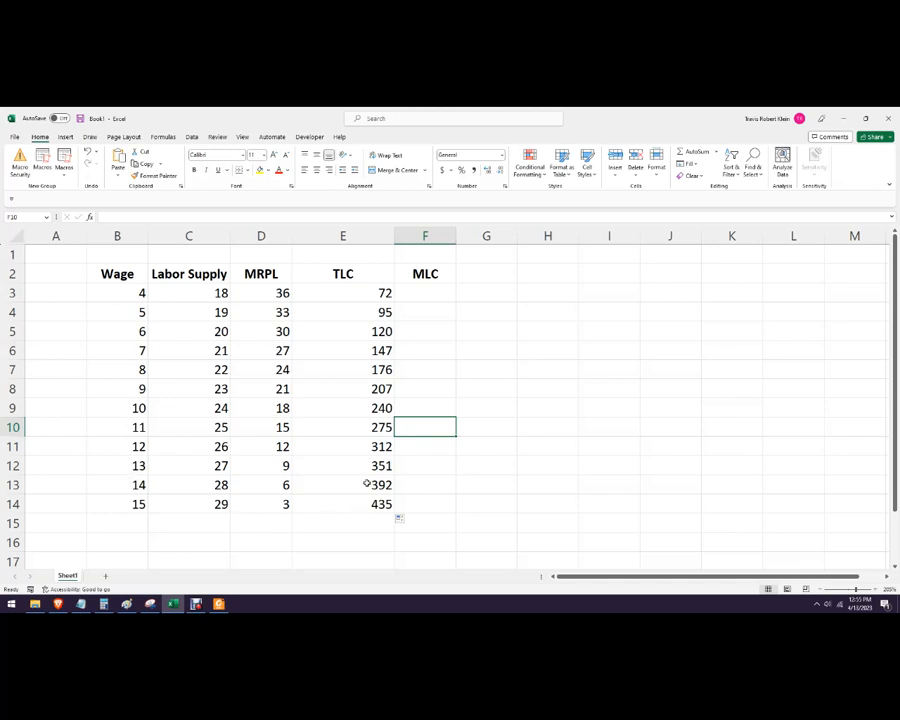
{"action": "left_click", "coordinate": [478, 480]}
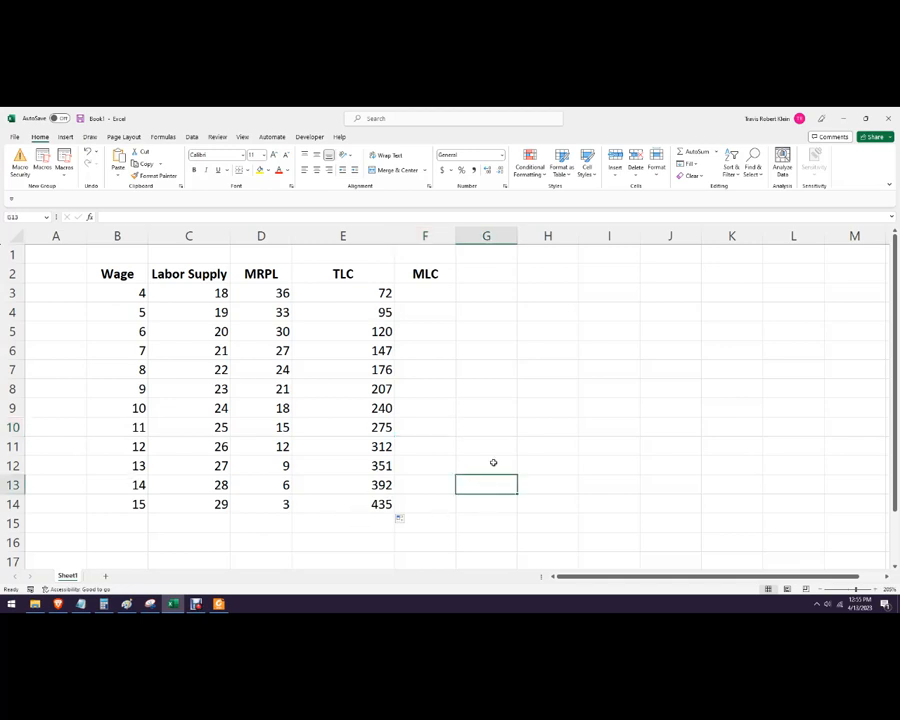
- Calculate the marginal labor cost in F4, the second data row, with the formula =E4-E3
{"action": "left_click", "coordinate": [423, 298]}
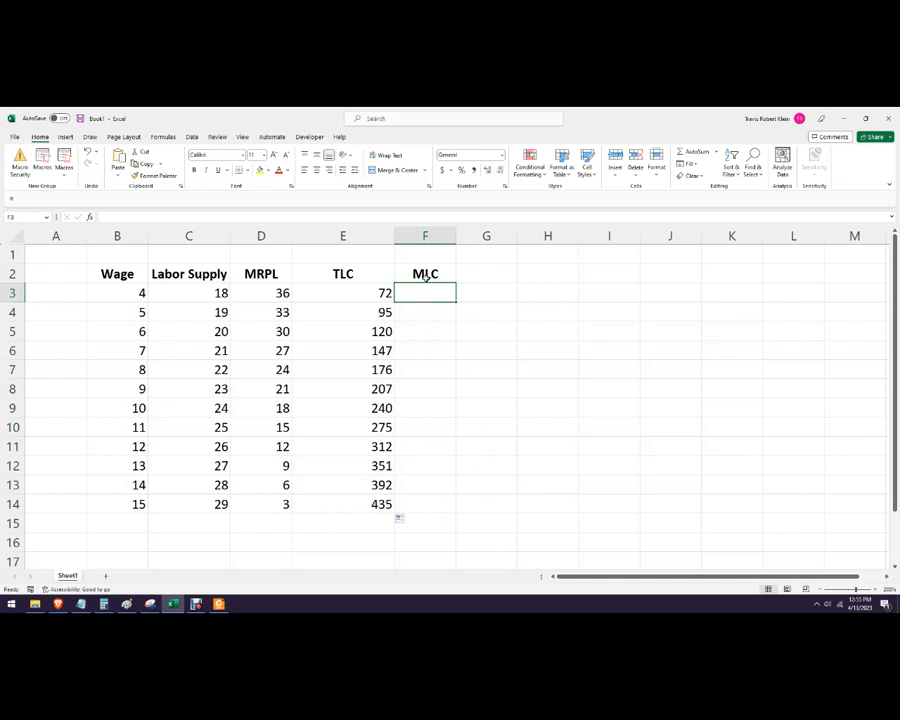
{"action": "left_click", "coordinate": [420, 311]}
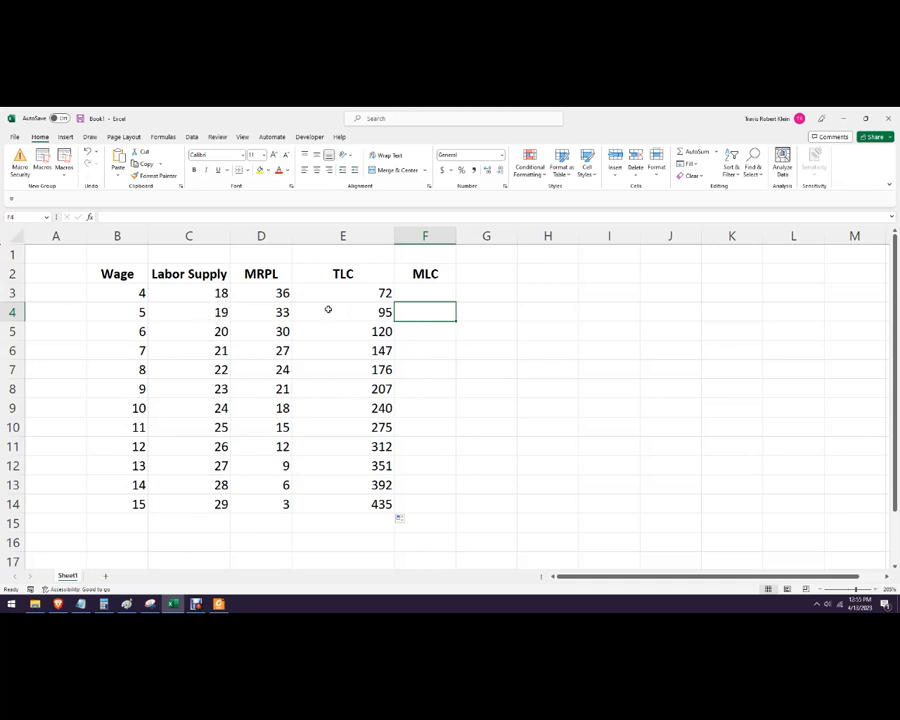
{"action": "type", "text": "="}
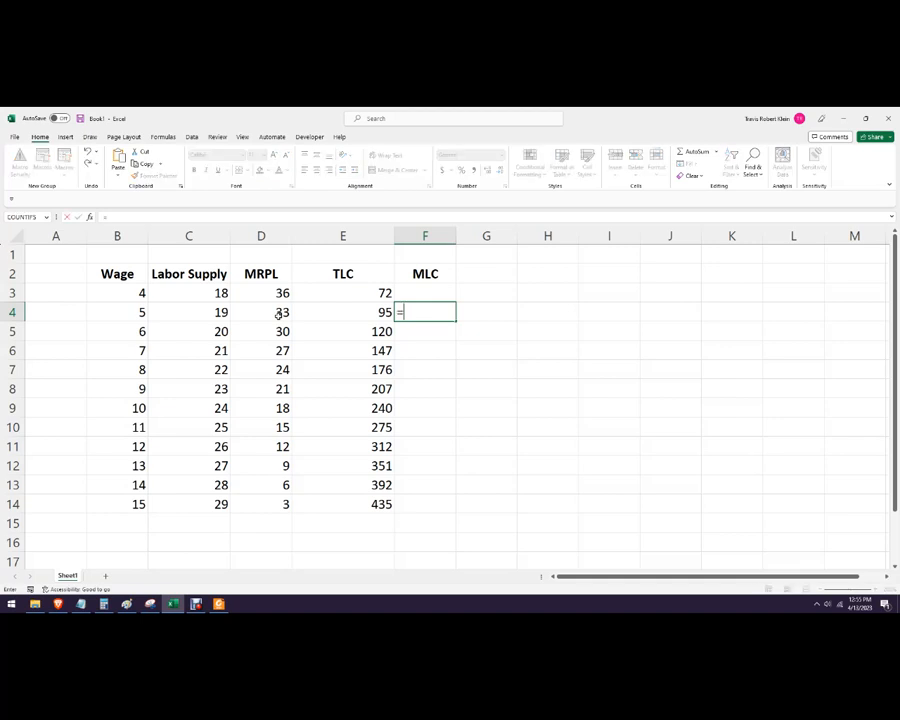
{"action": "left_click", "coordinate": [371, 312]}
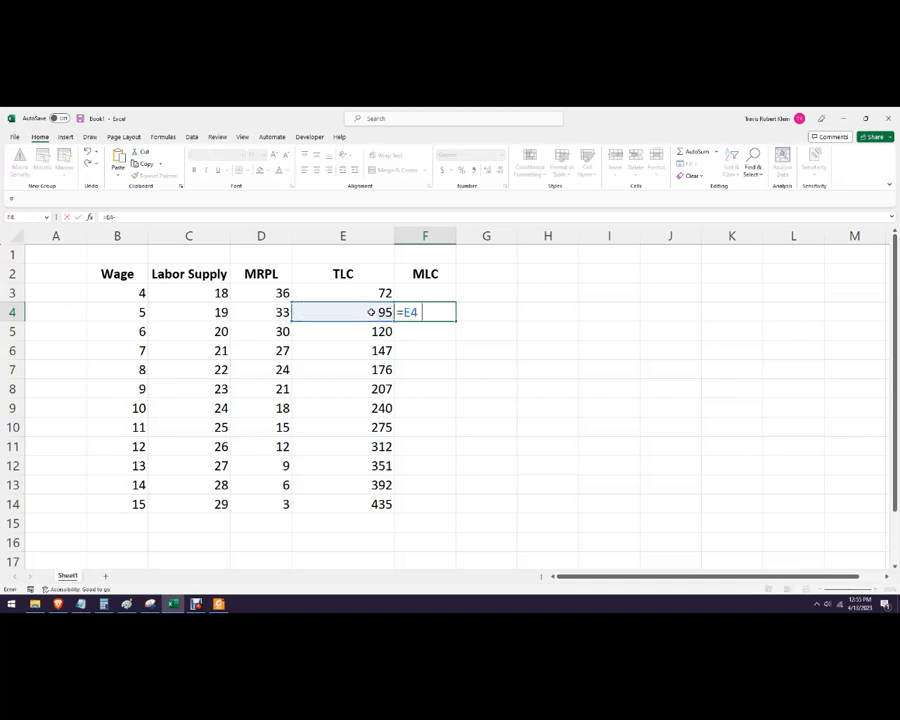
{"action": "type", "text": "-"}
{"action": "left_click", "coordinate": [390, 292]}
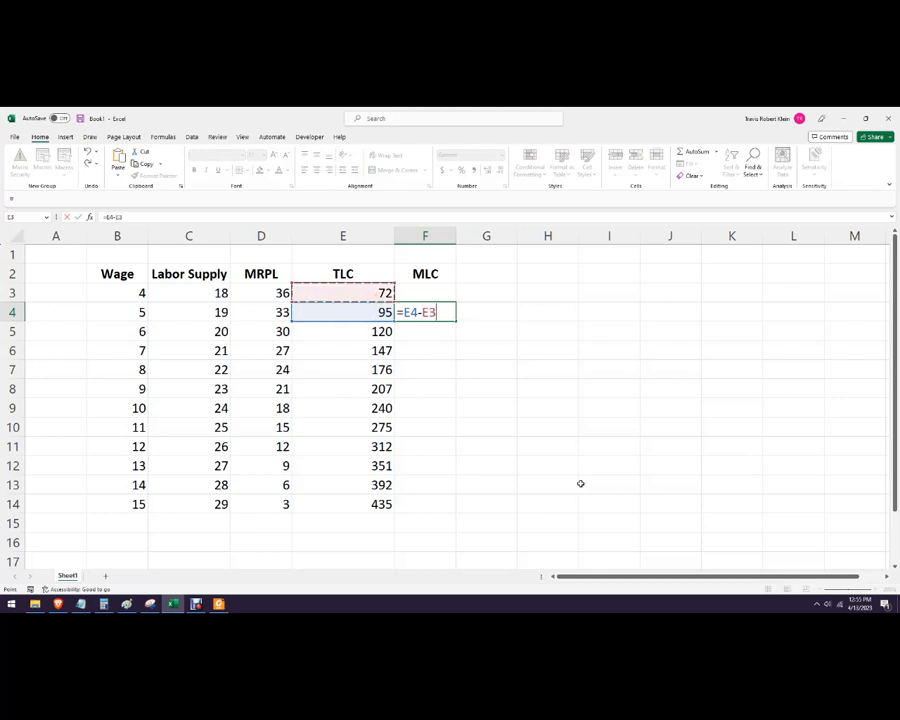
{"action": "key", "text": "Return"}
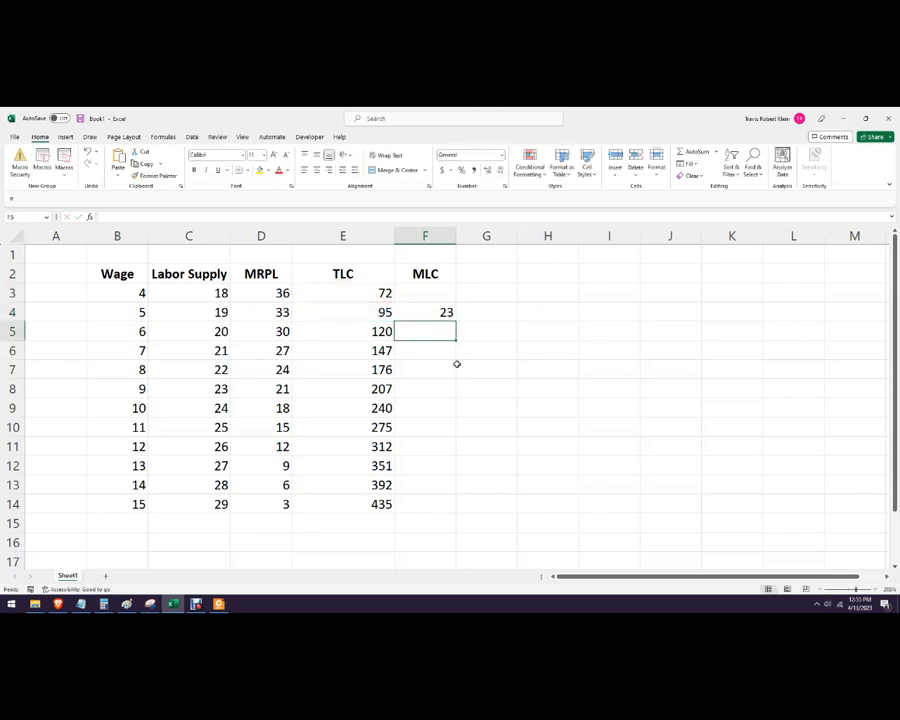
- Enclose the subtraction in F4's MLC formula in parentheses so it reads =(E4-E3)
{"action": "left_click", "coordinate": [432, 314]}
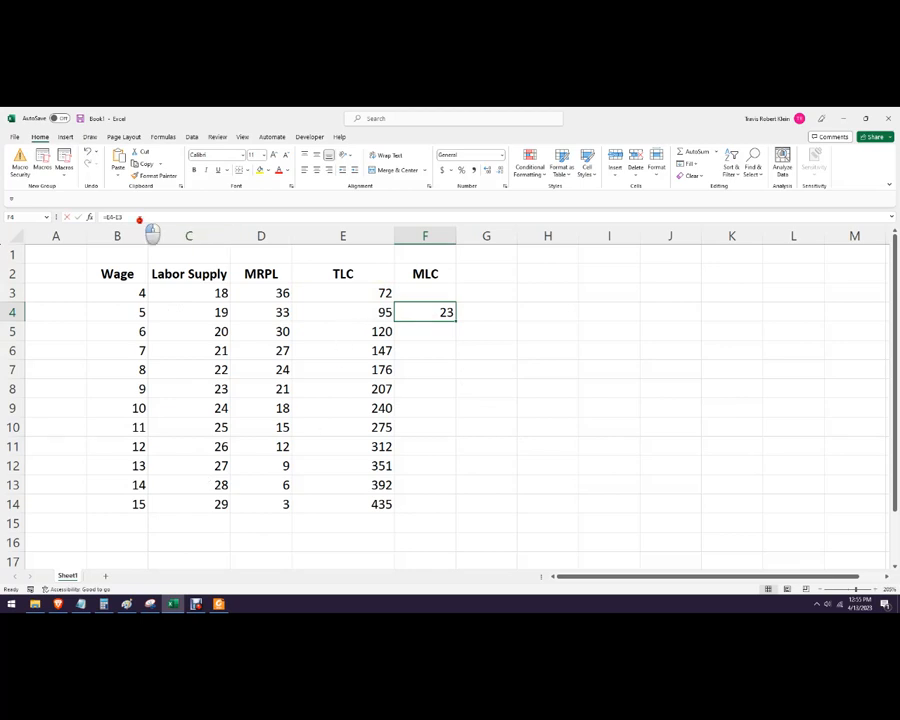
{"action": "left_click", "coordinate": [143, 219]}
{"action": "type", "text": ")"}
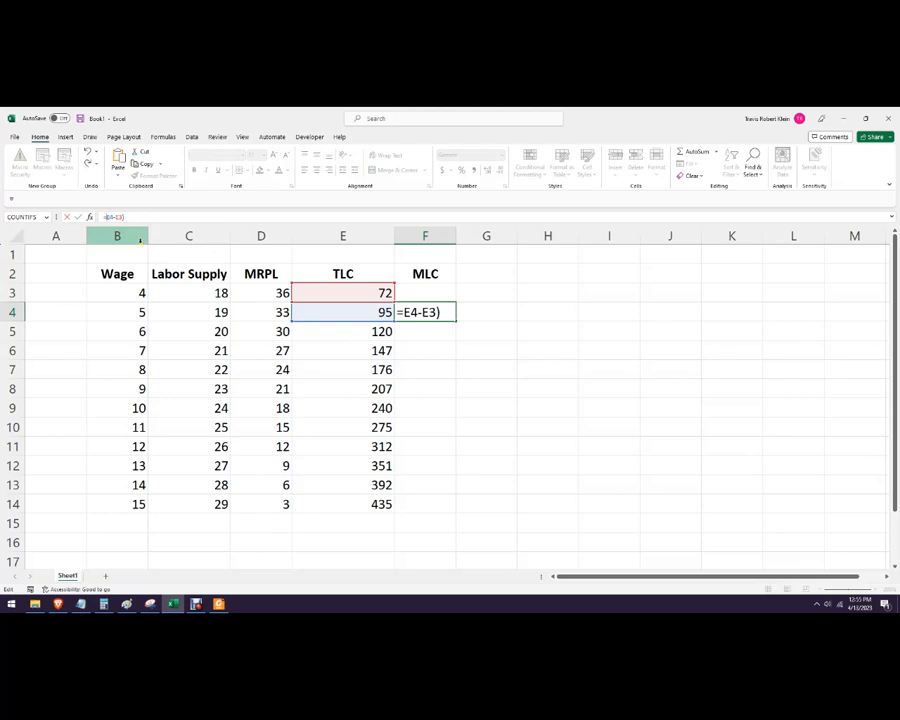
{"action": "type", "text": "("}
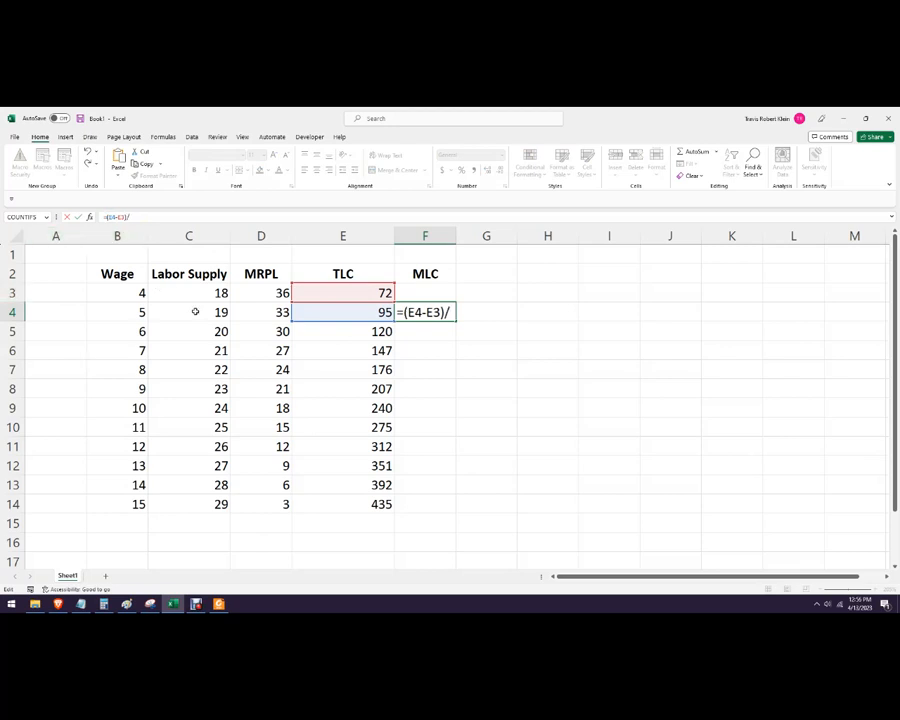
{"action": "key", "text": "BackSpace"}
{"action": "key", "text": "Return"}
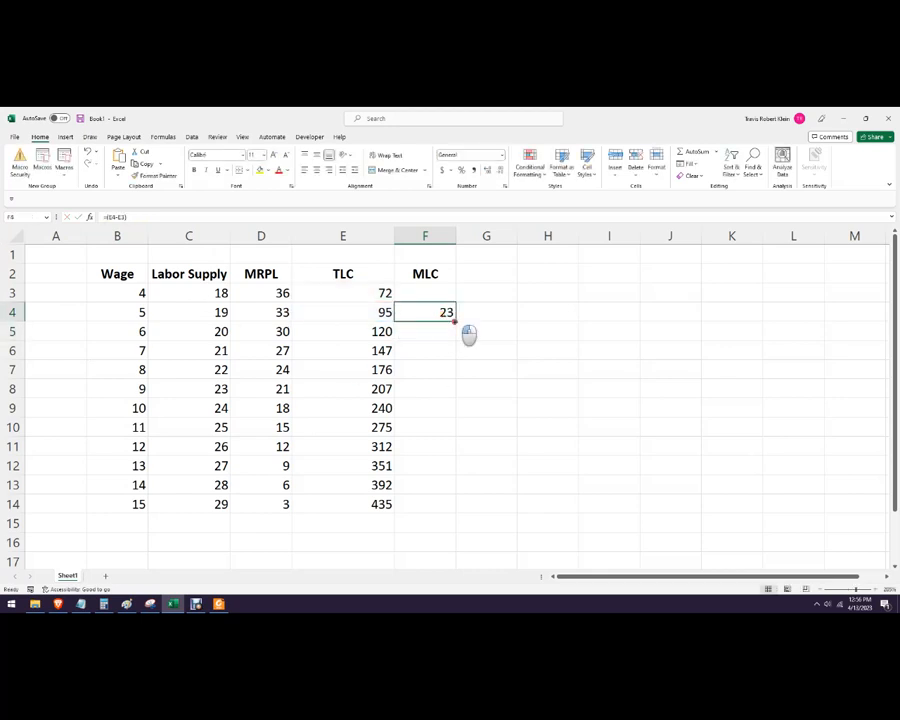
- Fill the MLC formula from F4 down through F14
{"action": "double_click", "coordinate": [455, 321]}
{"action": "left_click", "coordinate": [538, 426]}
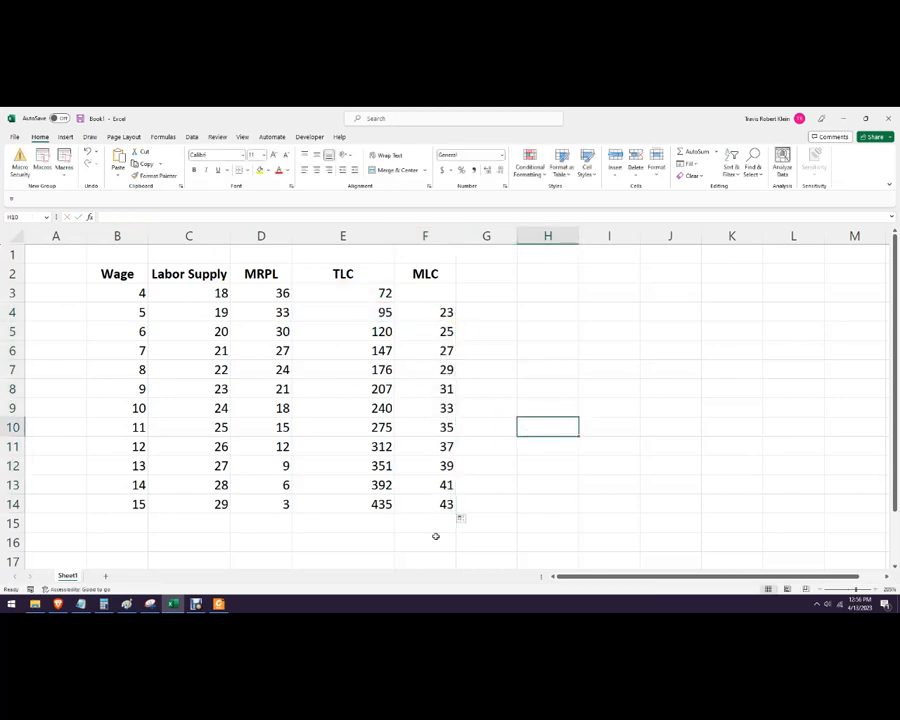
{"action": "left_click", "coordinate": [505, 486]}
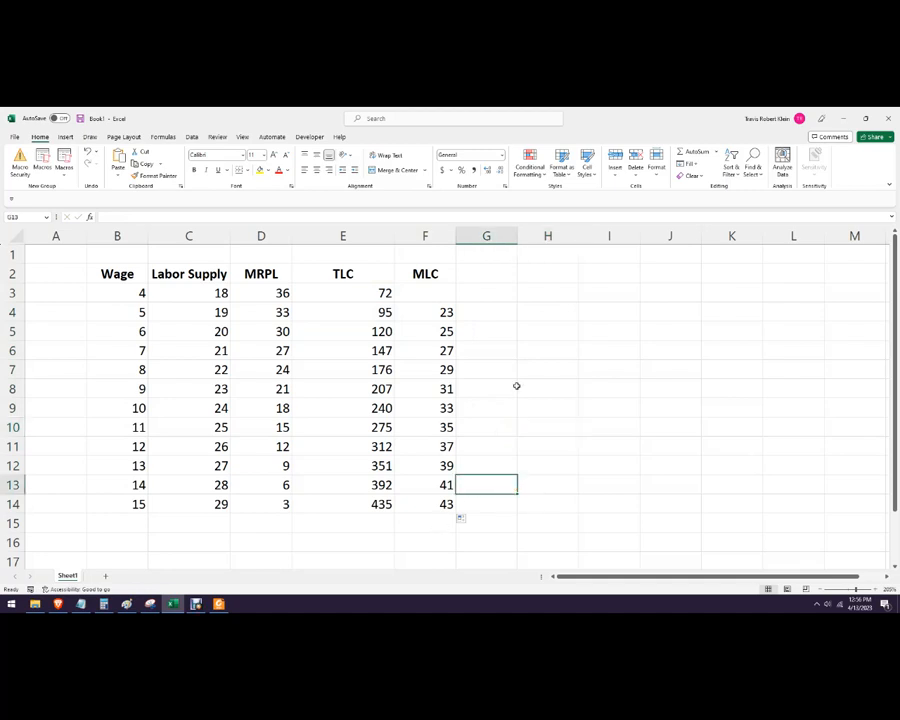
- Compare MLC with MRPL in row 6 and check that row's labor supply and wage
{"action": "left_click", "coordinate": [436, 355]}
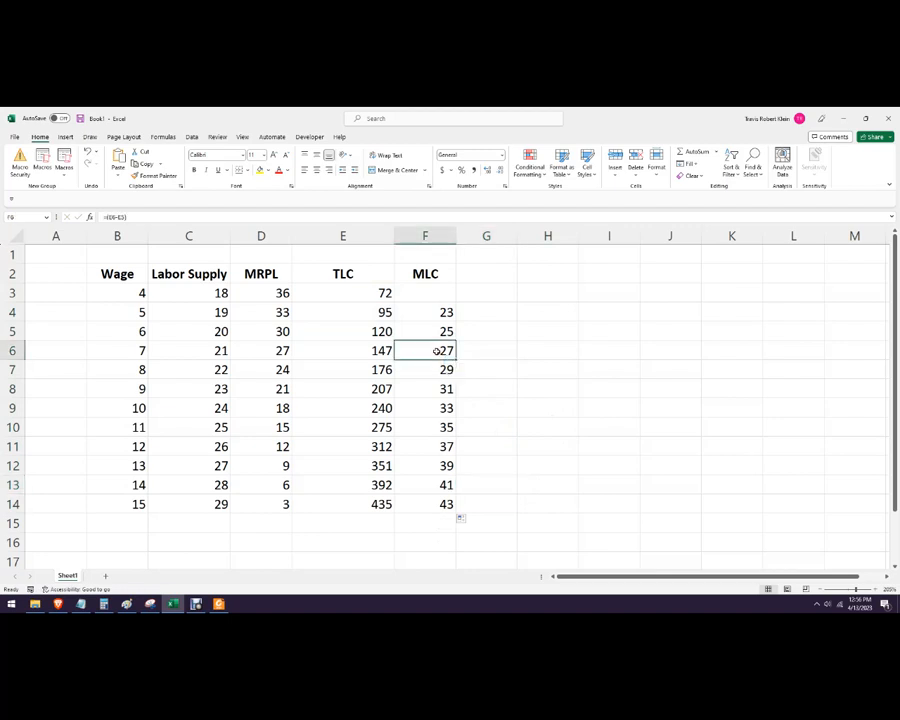
{"action": "left_click", "coordinate": [265, 343]}
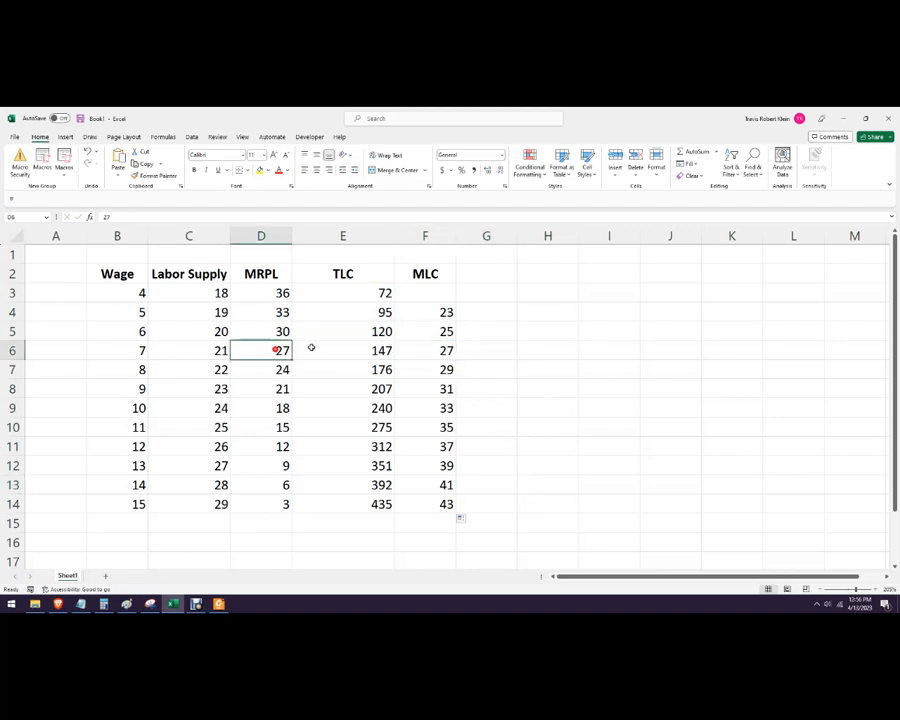
{"action": "left_click", "coordinate": [220, 352]}
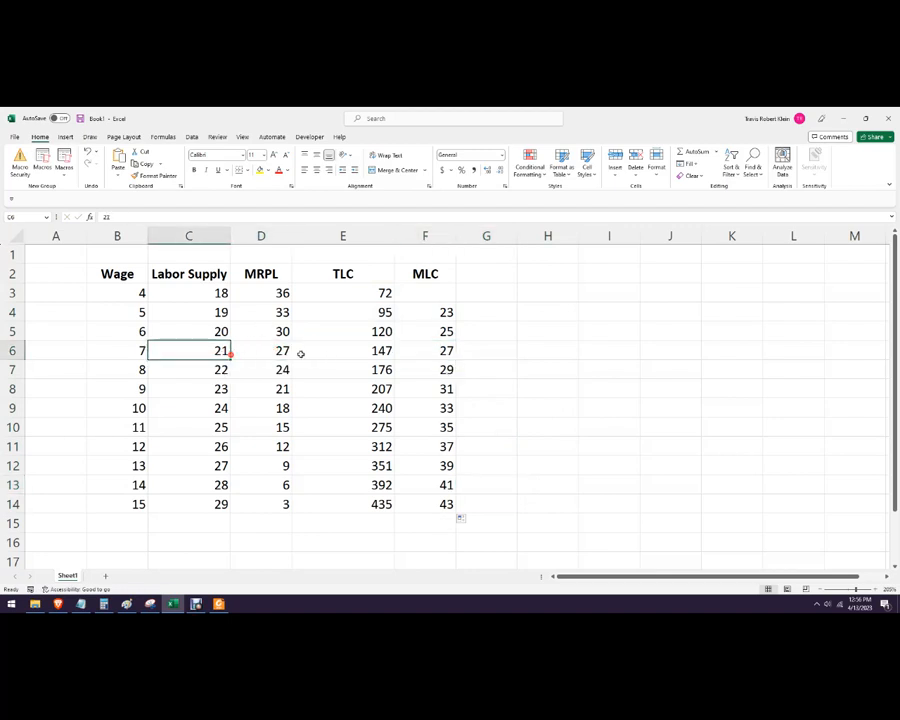
{"action": "left_click", "coordinate": [258, 354]}
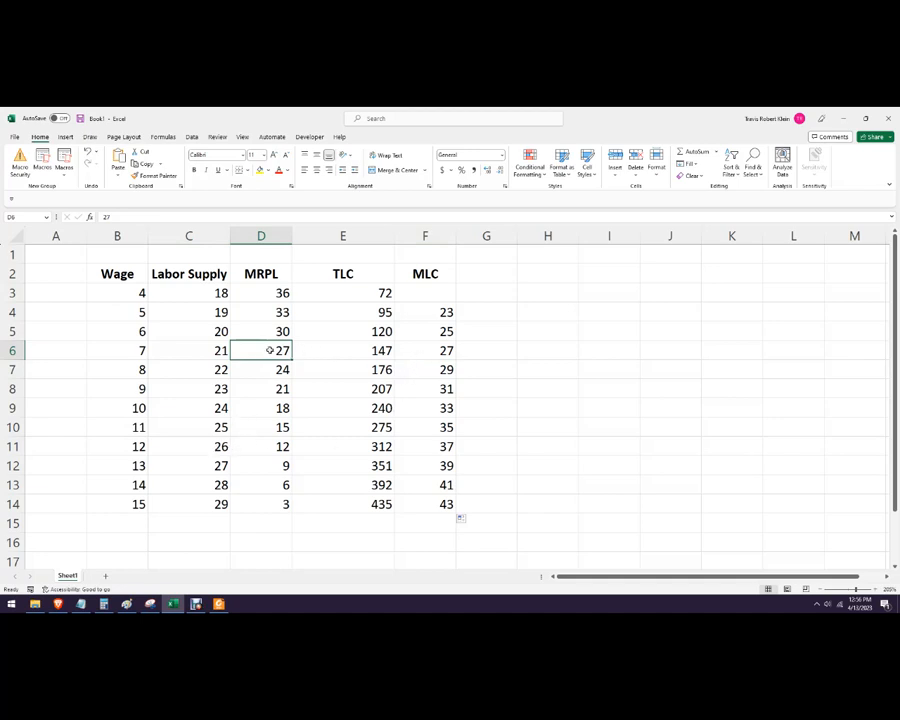
{"action": "left_click", "coordinate": [140, 353]}
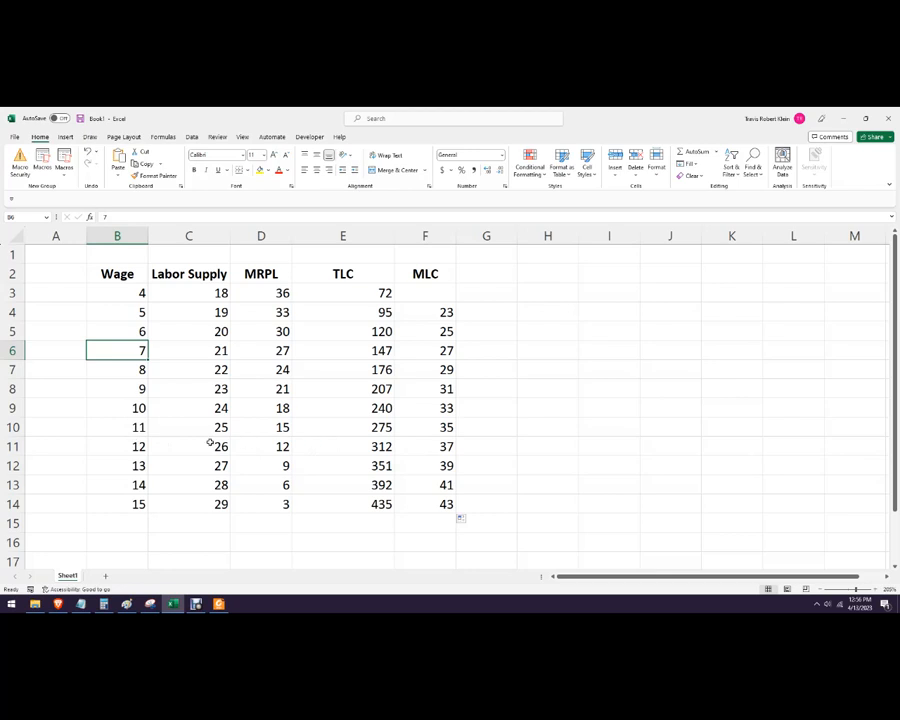
{"action": "left_click", "coordinate": [571, 394]}
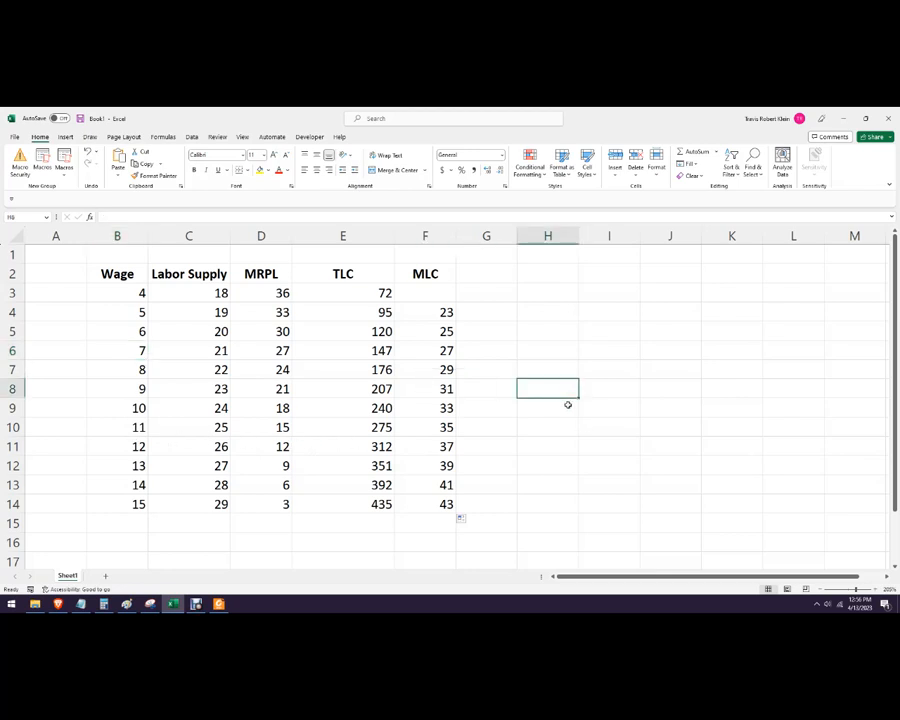
- Insert a scatter chart with straight lines and markers from the whole table B2:F14, including headers
{"action": "scroll", "coordinate": [572, 408], "scroll_direction": "down", "scroll_amount": 1}
{"action": "left_click_drag", "start_coordinate": [122, 265], "coordinate": [392, 484]}
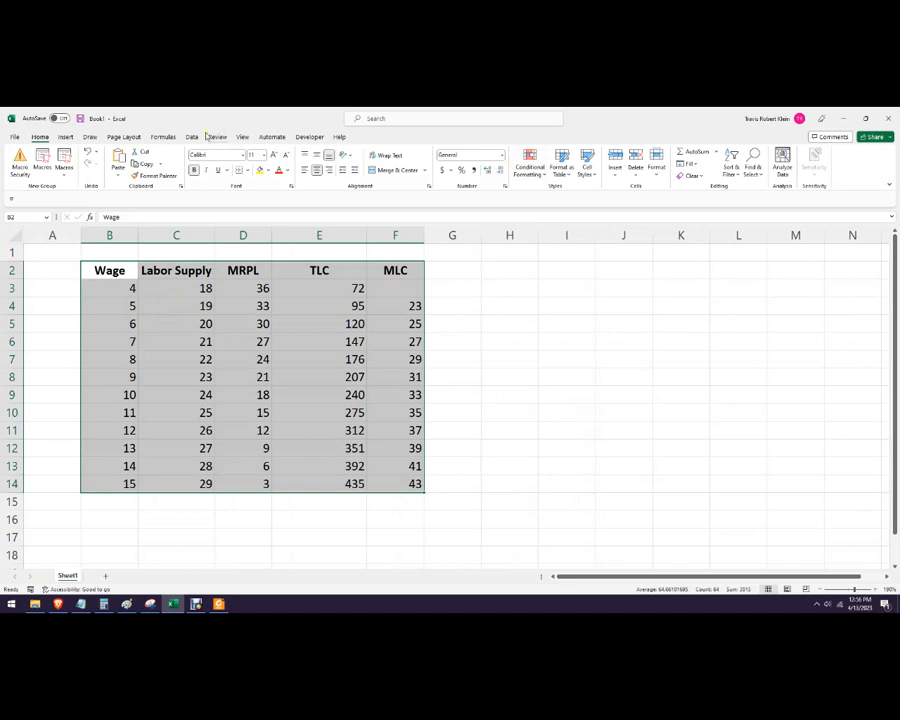
{"action": "left_click", "coordinate": [65, 136]}
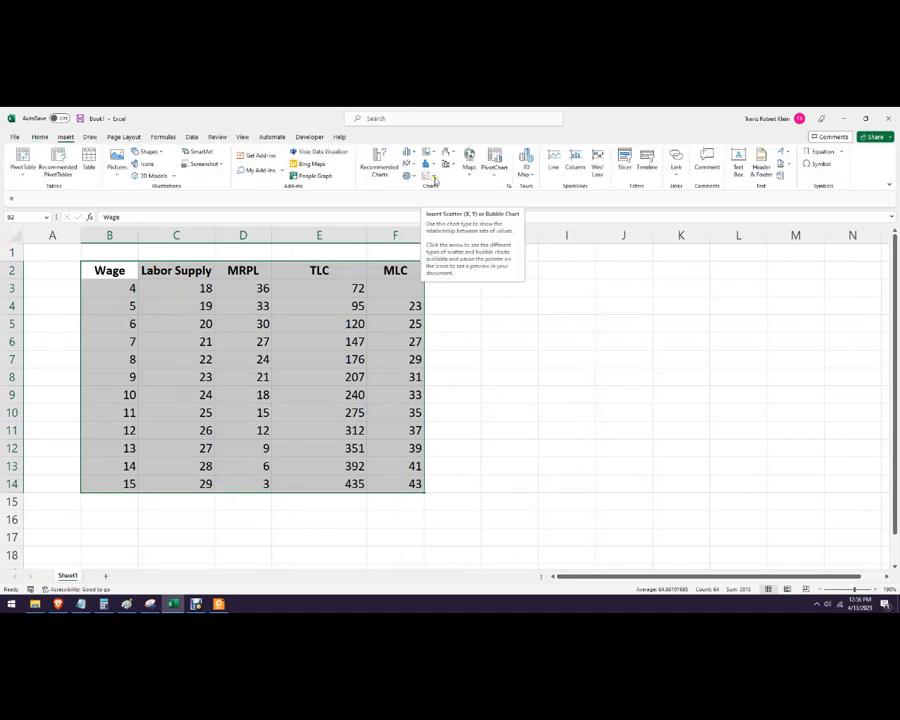
{"action": "left_click", "coordinate": [431, 176]}
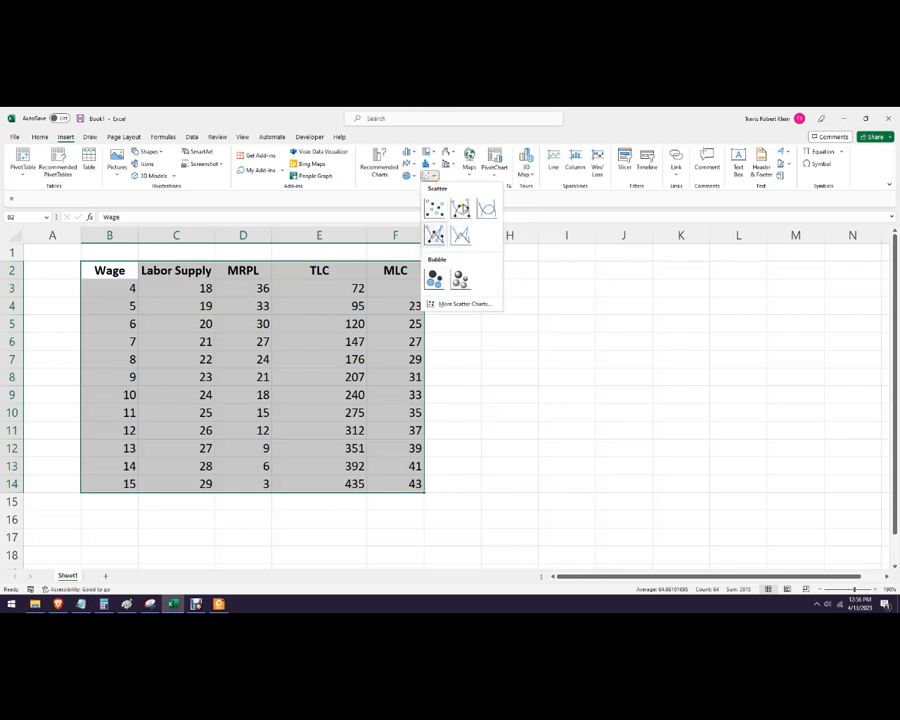
{"action": "left_click", "coordinate": [436, 236]}
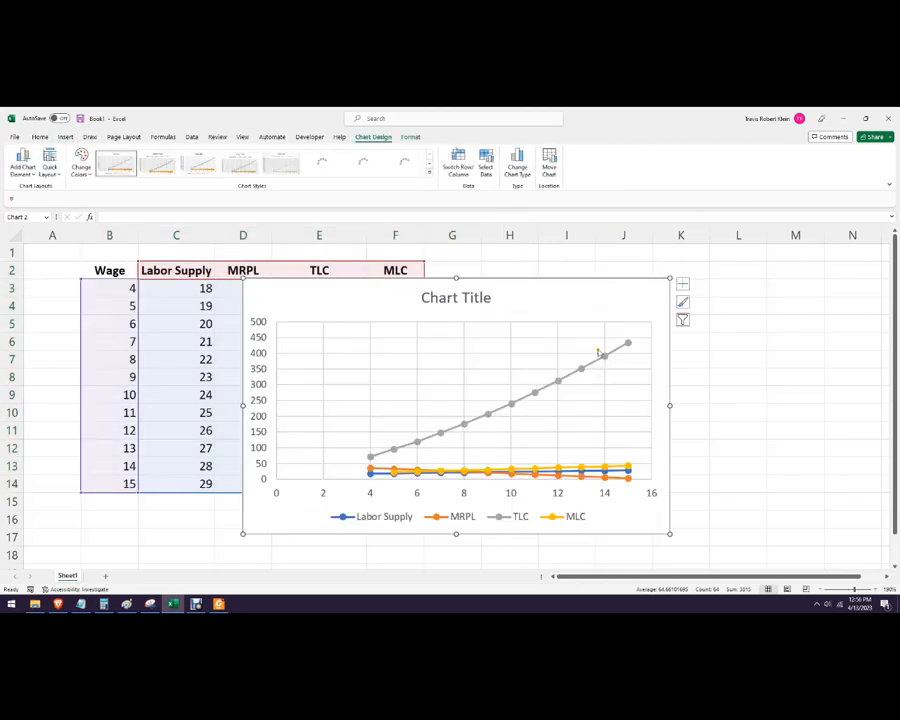
- Place the chart beside the data table and remove the TLC series from it
{"action": "left_click_drag", "start_coordinate": [570, 299], "coordinate": [743, 279]}
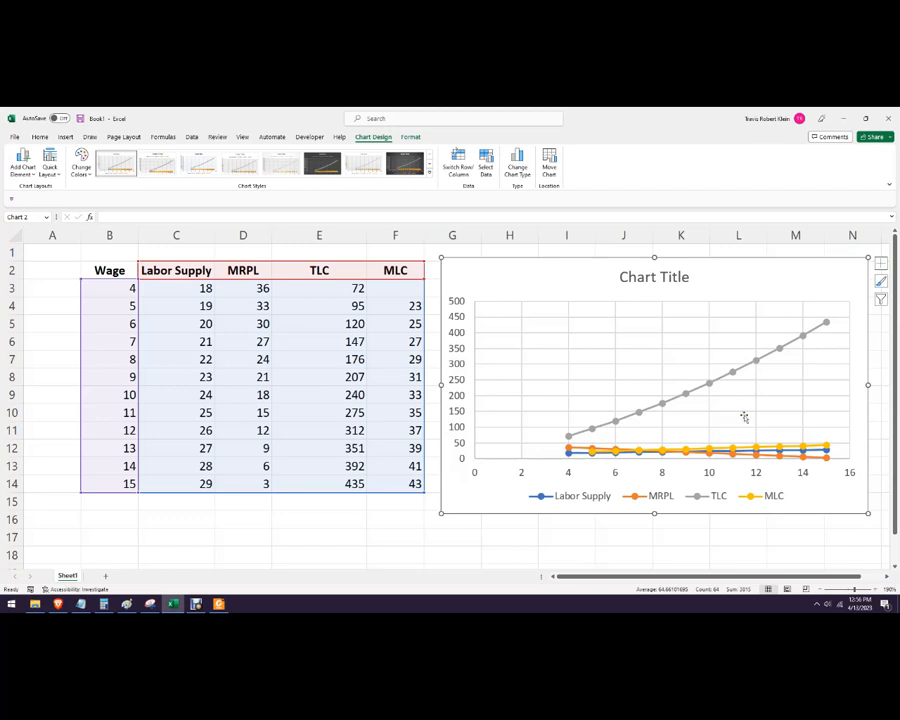
{"action": "left_click", "coordinate": [743, 370]}
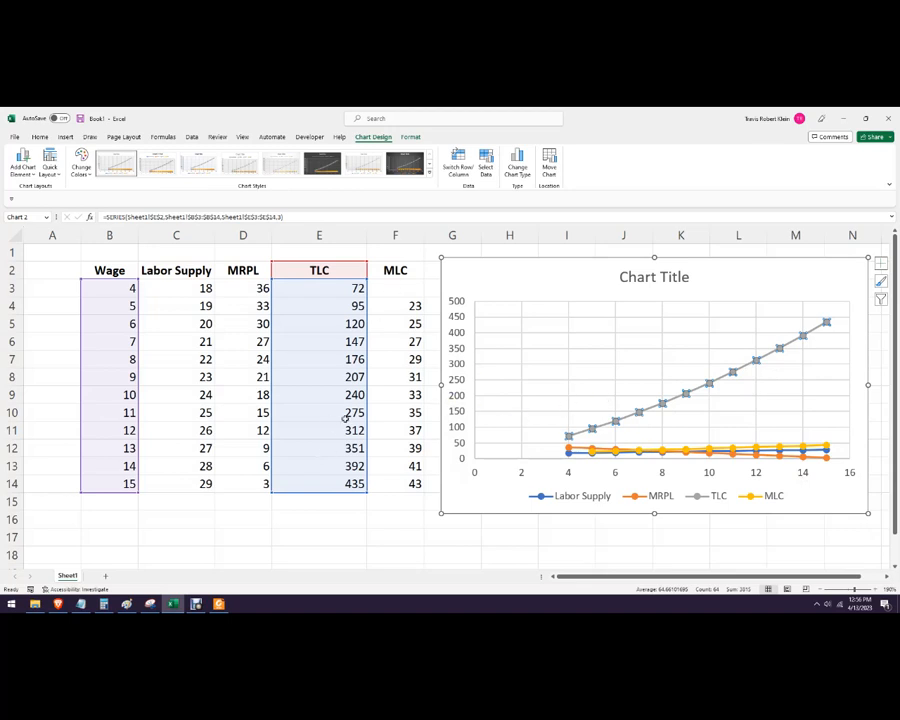
{"action": "key", "text": "Delete"}
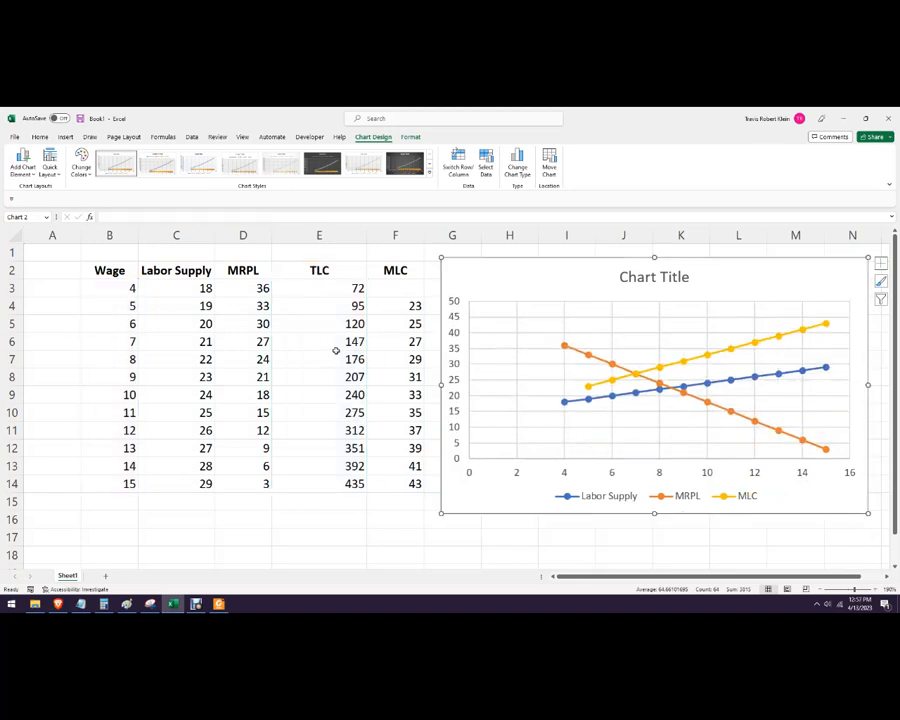
{"action": "key", "text": "ctrl+z"}
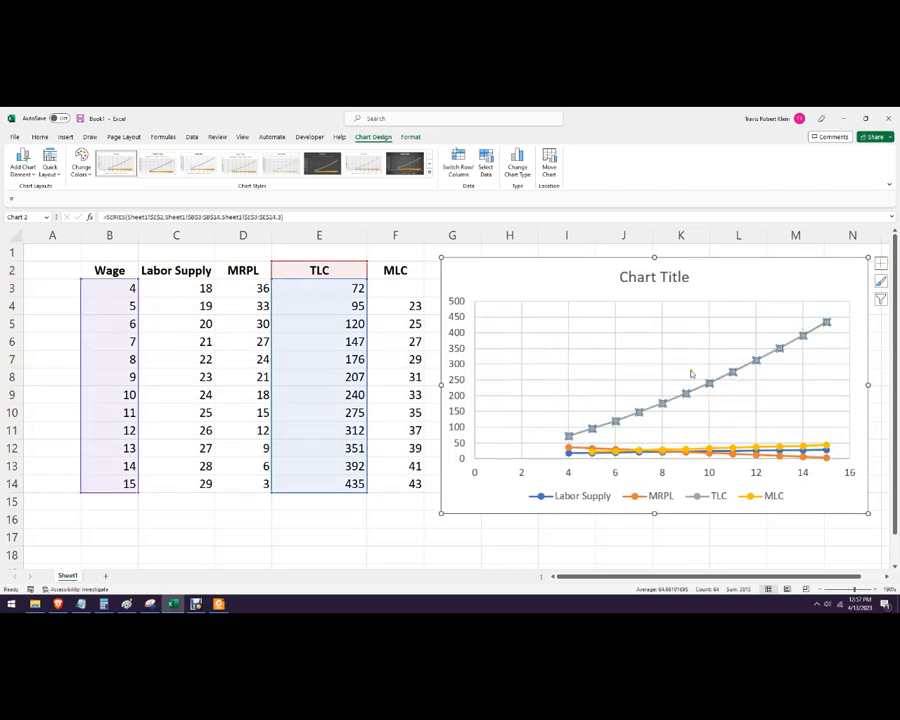
{"action": "key", "text": "Delete"}
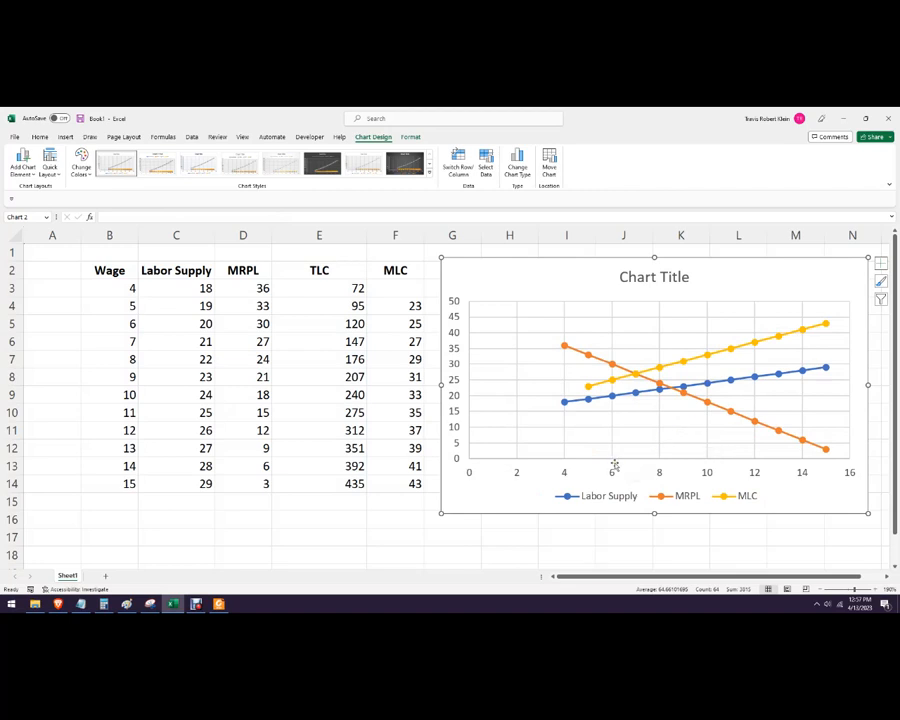
{"action": "right_click", "coordinate": [679, 437]}
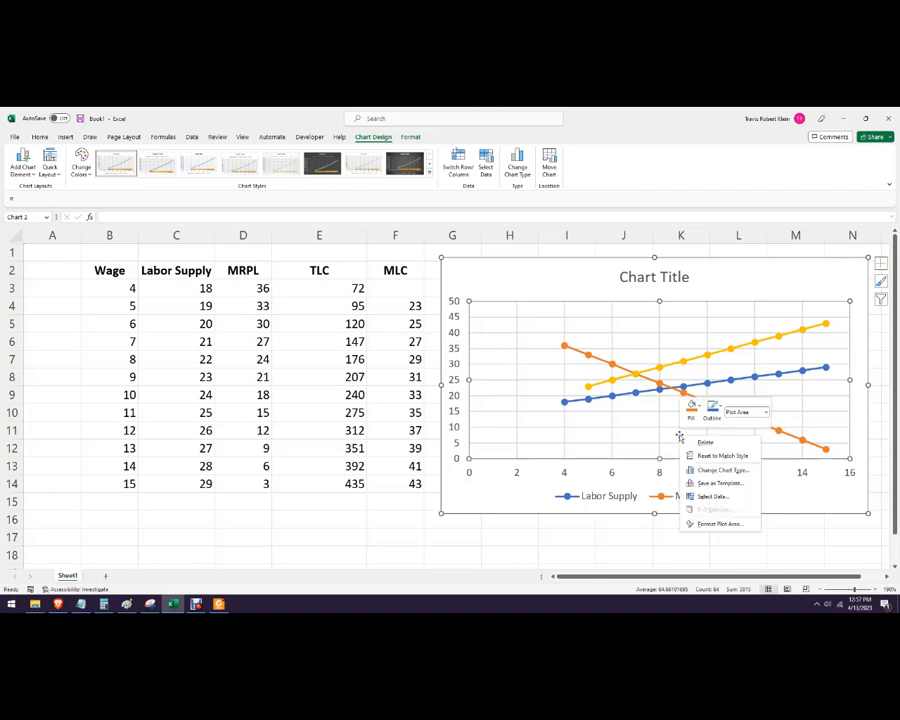
{"action": "left_click", "coordinate": [704, 525]}
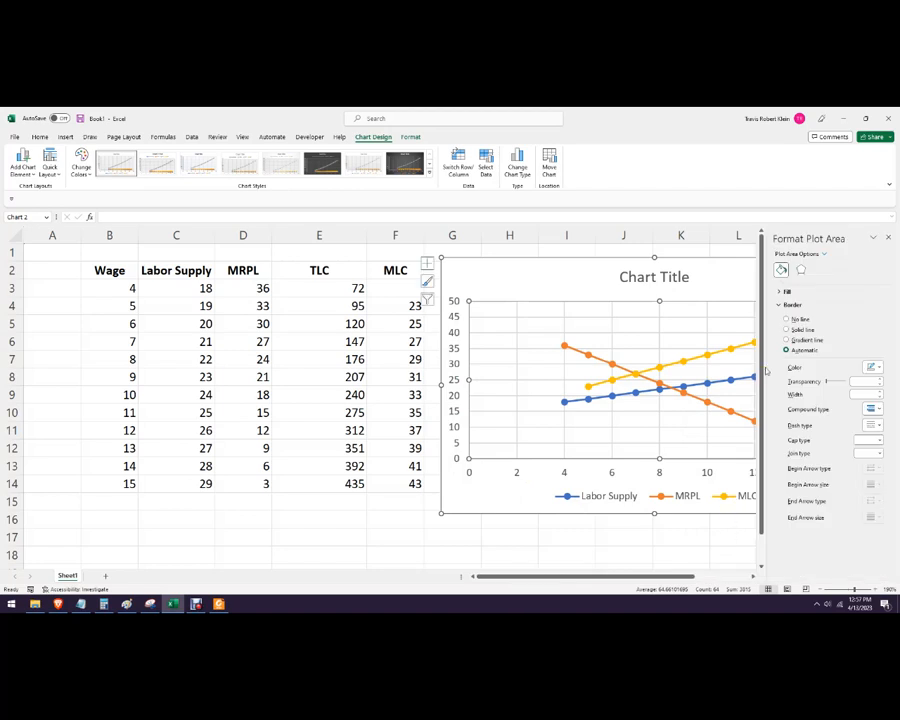
{"action": "left_click", "coordinate": [885, 242]}
- Edit the chart's data source and set the Labor Supply series' X values to C3:C14
{"action": "right_click", "coordinate": [667, 423]}
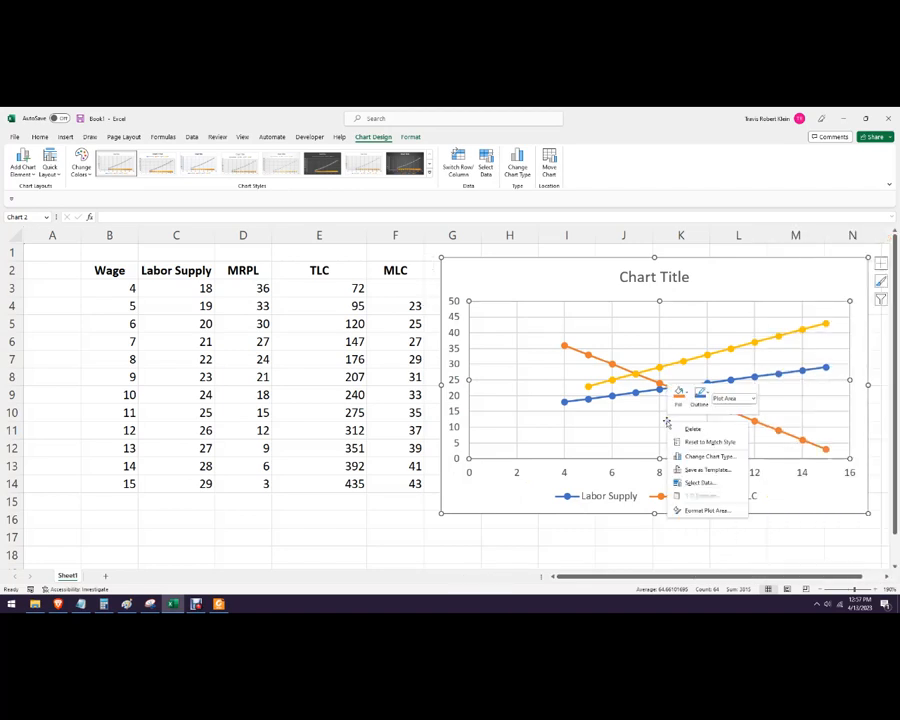
{"action": "left_click", "coordinate": [690, 483]}
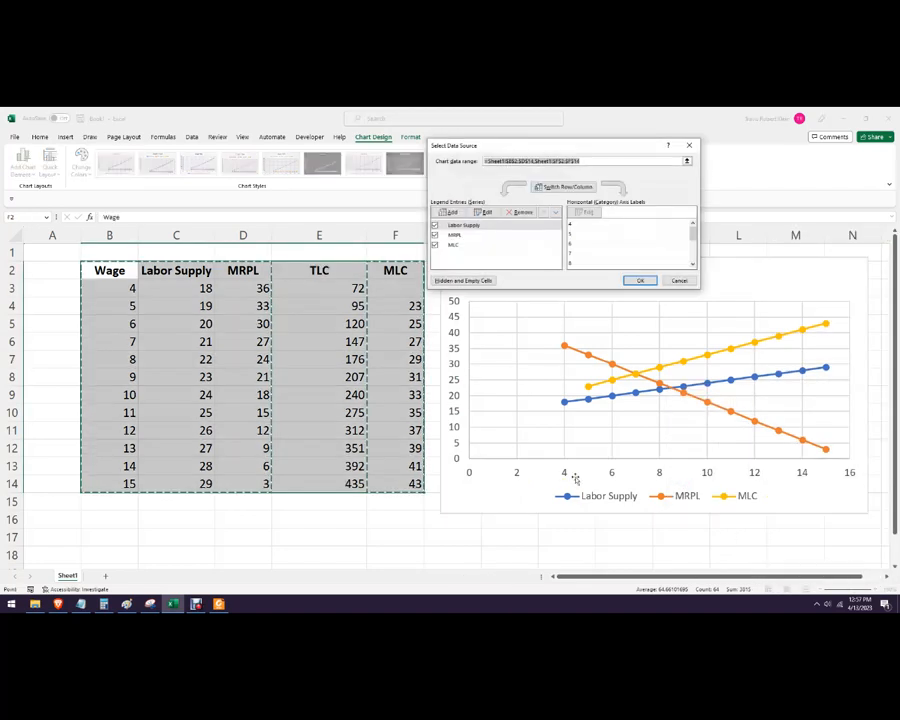
{"action": "left_click_drag", "start_coordinate": [515, 146], "coordinate": [177, 151]}
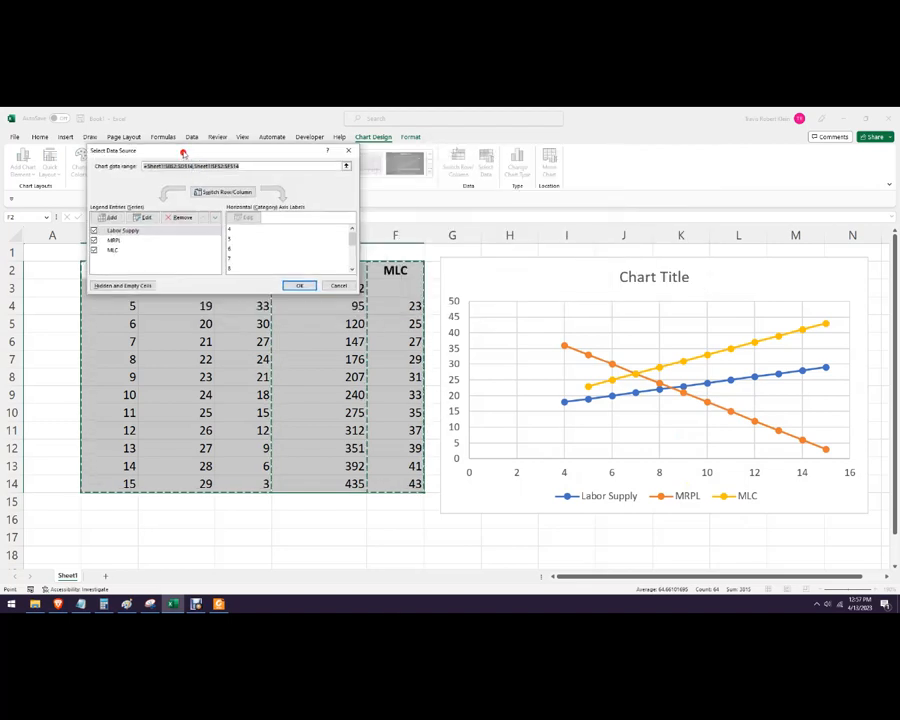
{"action": "left_click", "coordinate": [155, 231]}
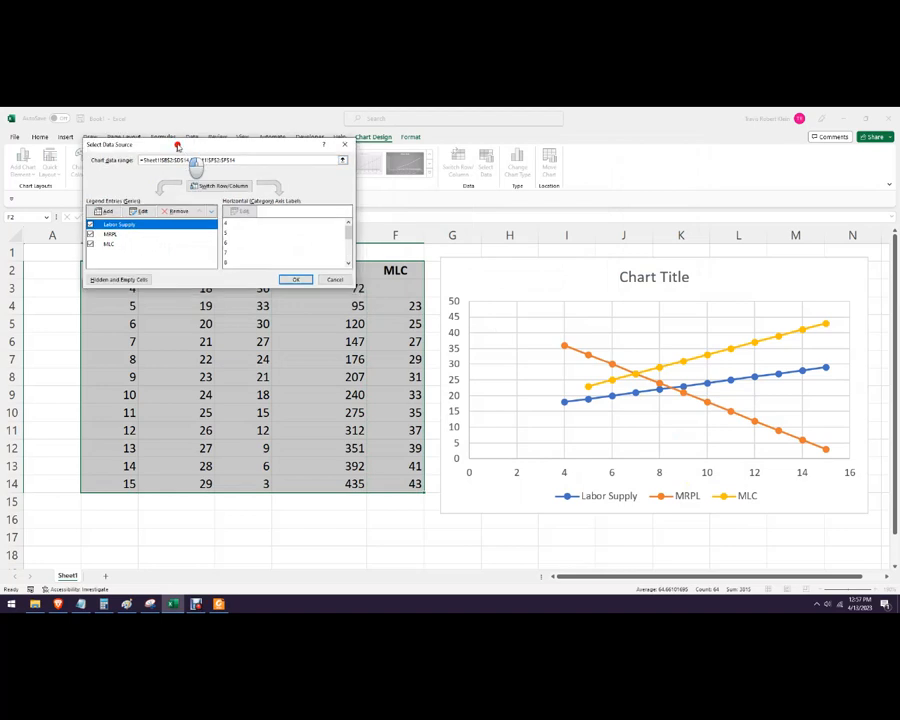
{"action": "left_click_drag", "start_coordinate": [176, 146], "coordinate": [132, 110]}
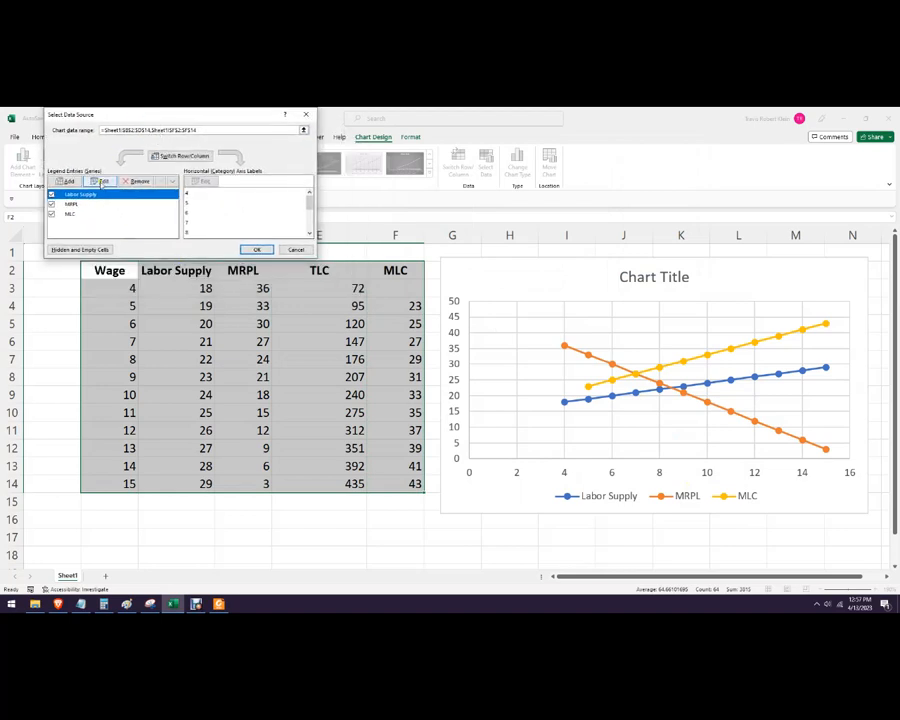
{"action": "left_click", "coordinate": [100, 181]}
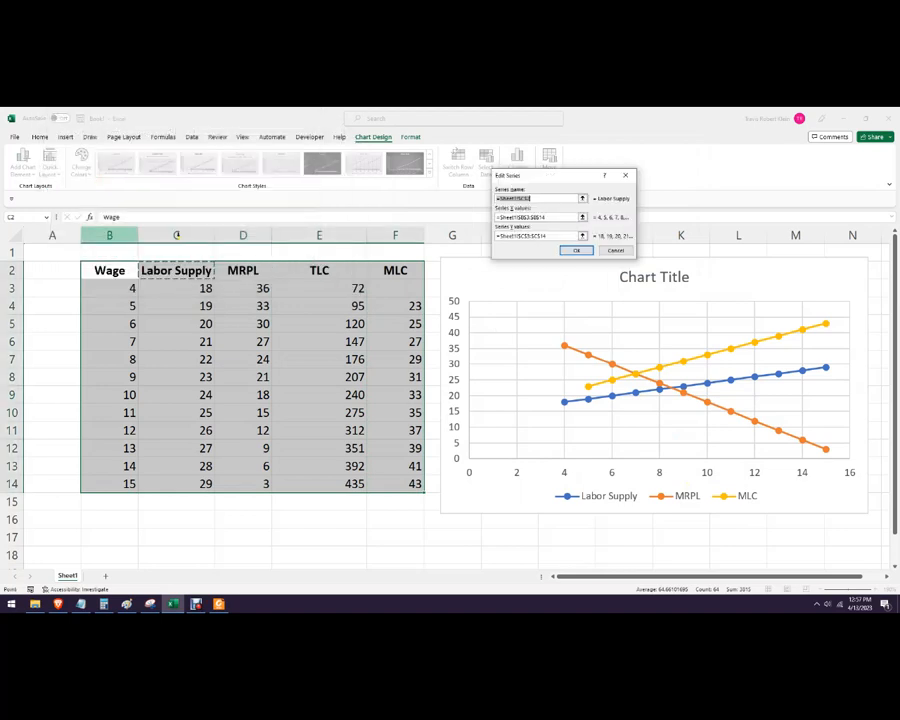
{"action": "left_click", "coordinate": [546, 217]}
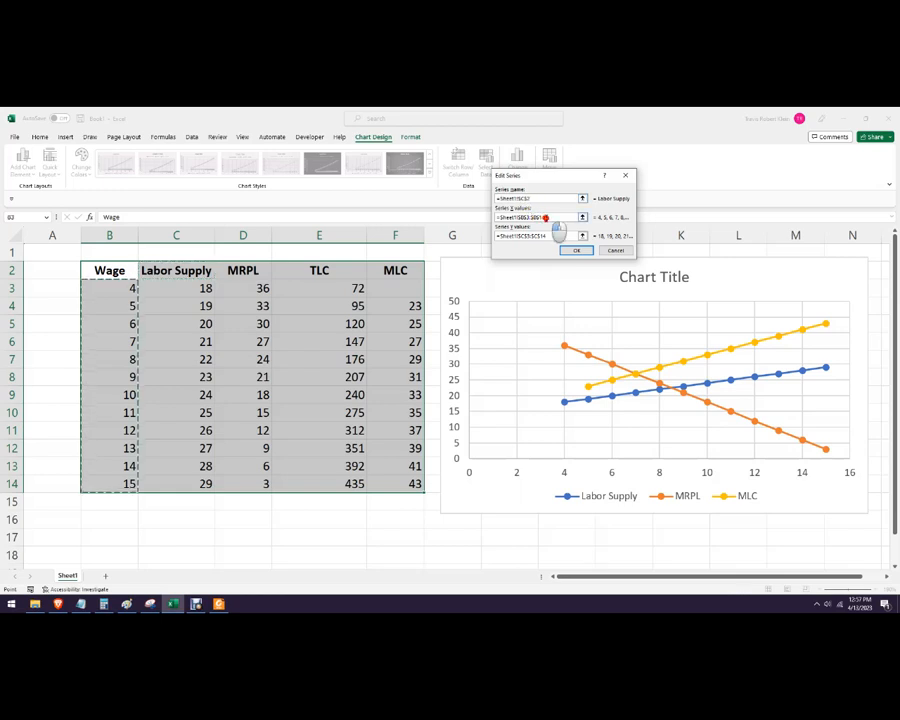
{"action": "left_click_drag", "start_coordinate": [546, 217], "coordinate": [499, 217]}
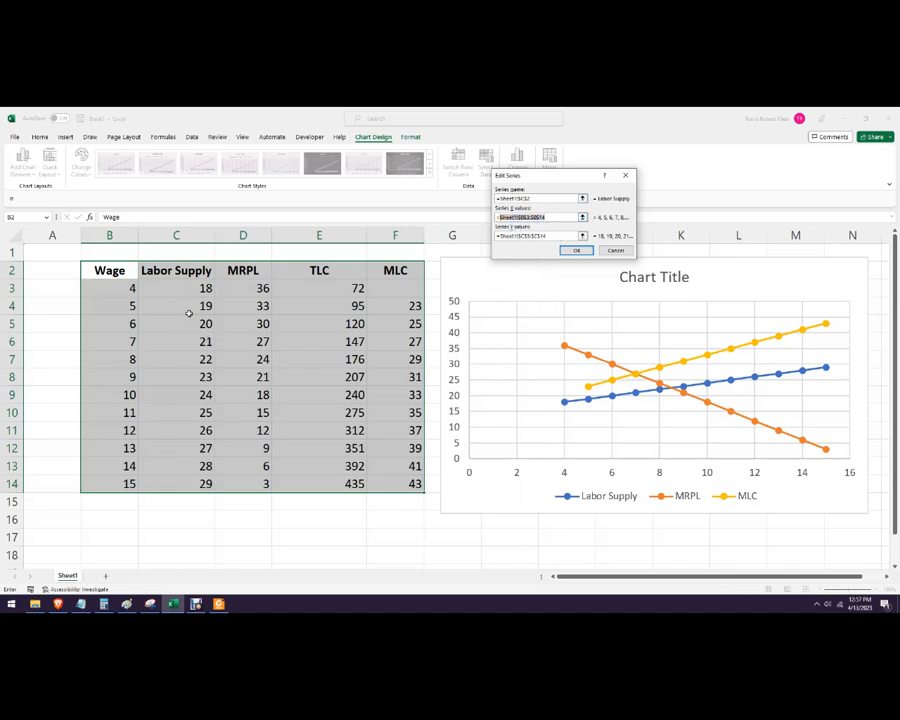
{"action": "type", "text": "="}
{"action": "left_click_drag", "start_coordinate": [190, 288], "coordinate": [192, 484]}
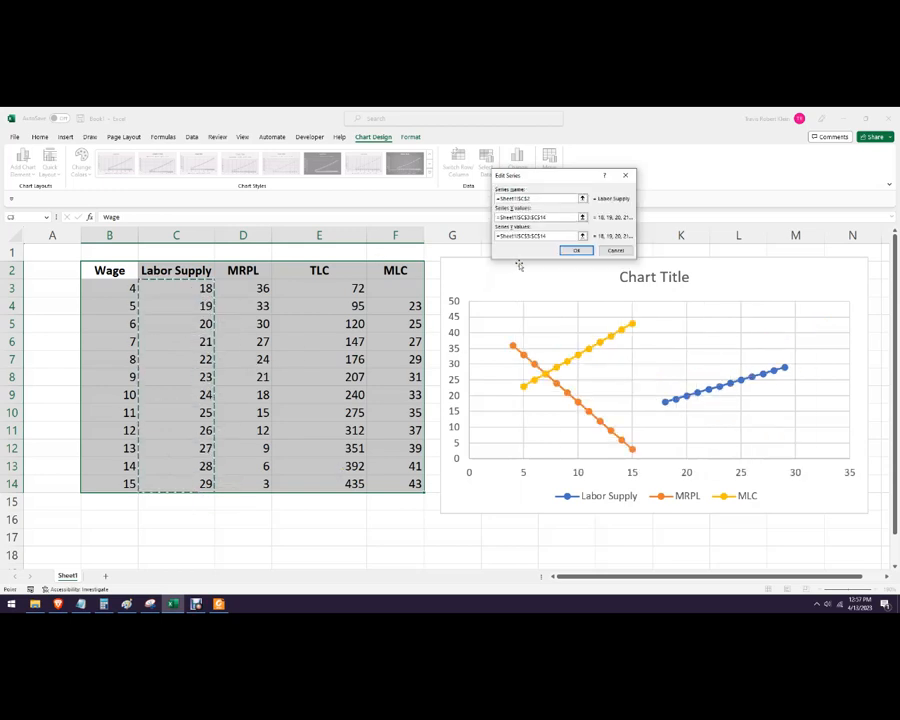
- Set the Labor Supply series' Y values to the wages in B3:B14 and accept the series edit
{"action": "left_click", "coordinate": [500, 237]}
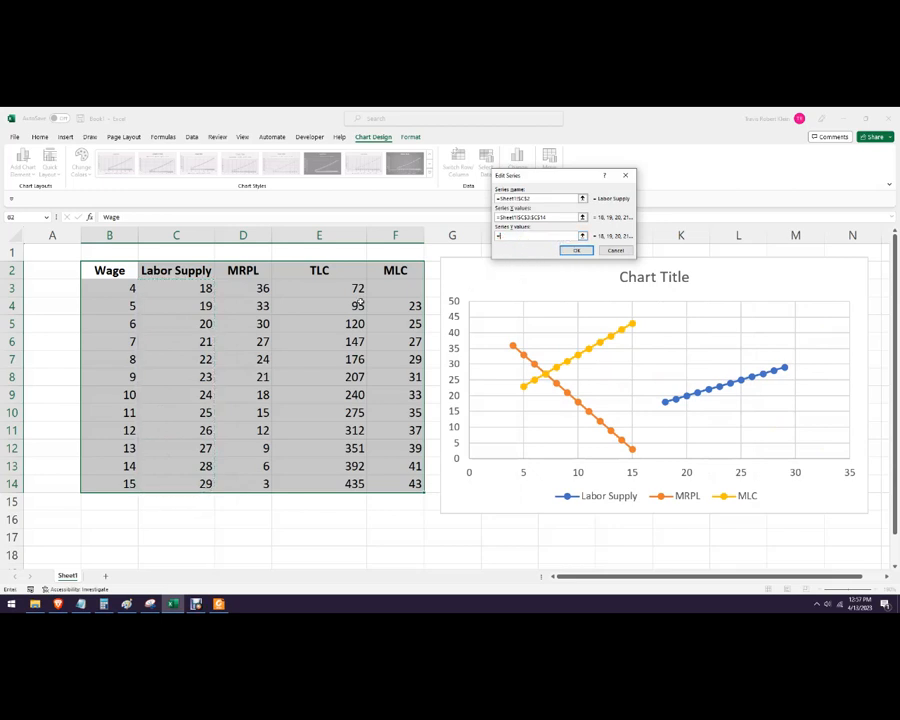
{"action": "left_click_drag", "start_coordinate": [120, 289], "coordinate": [124, 486]}
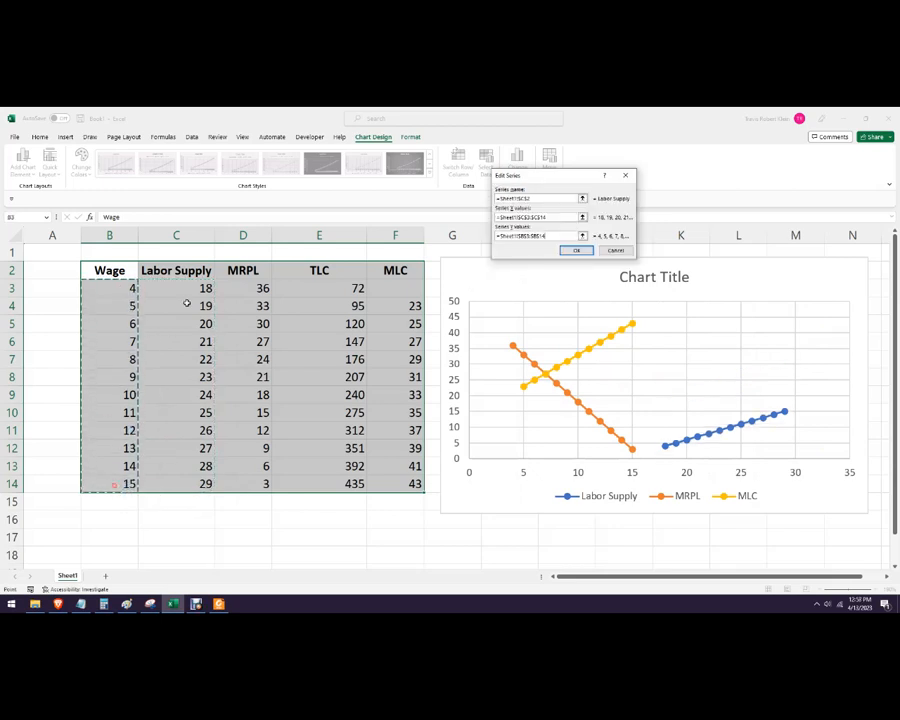
{"action": "left_click", "coordinate": [576, 250]}
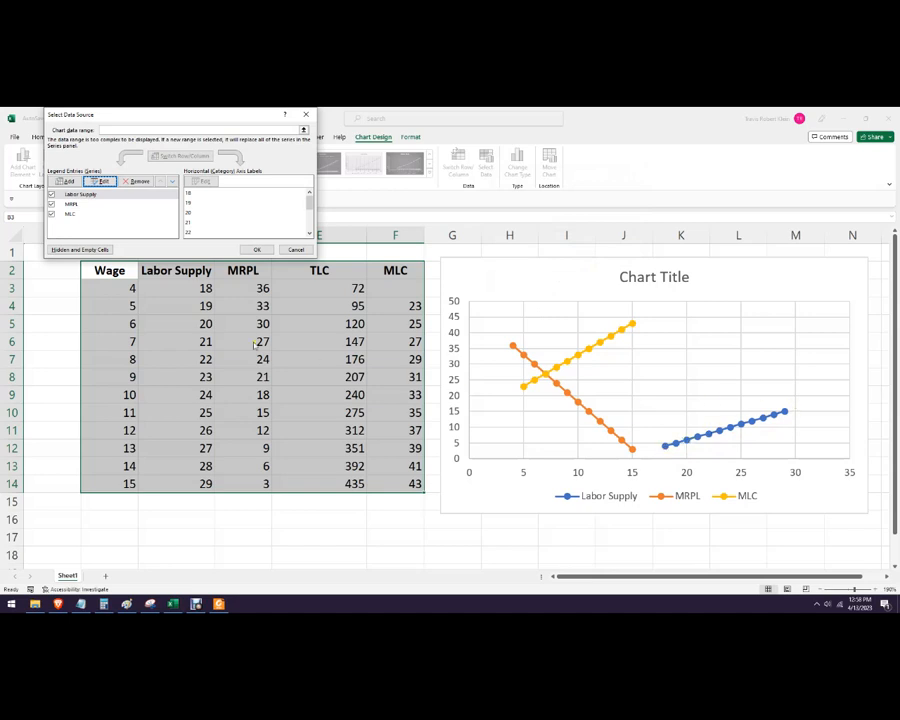
- Edit the MRPL series and set its X values to the labor supply range C3:C14
{"action": "left_click", "coordinate": [74, 204]}
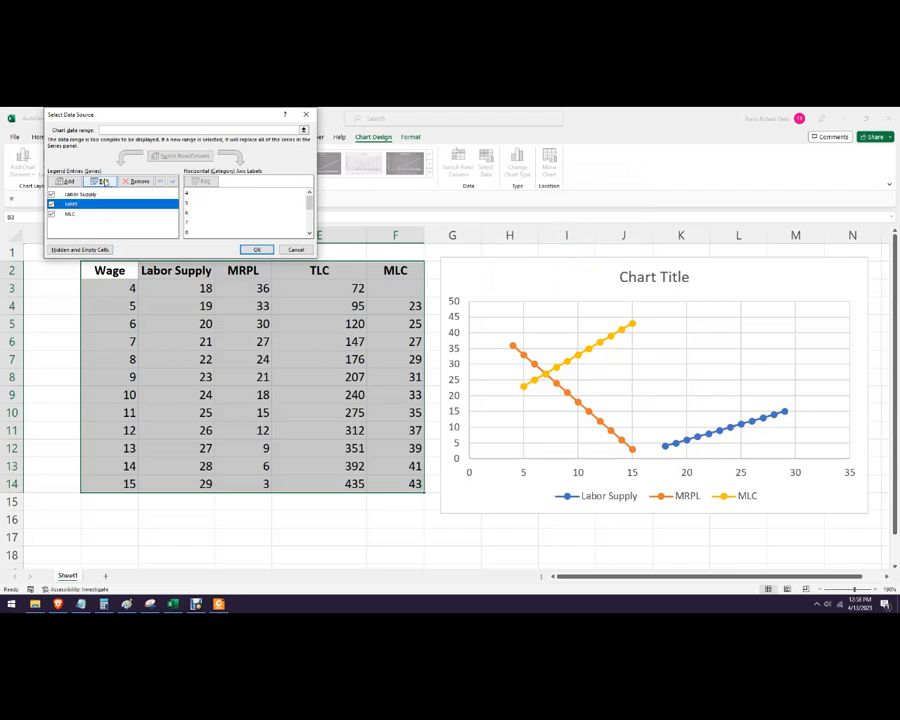
{"action": "left_click", "coordinate": [101, 181]}
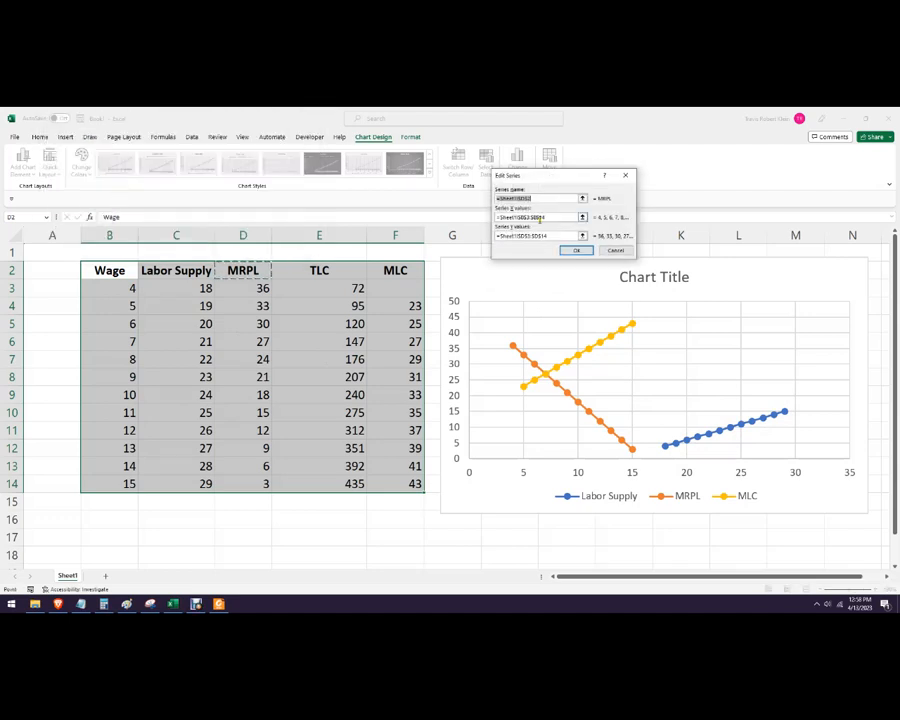
{"action": "left_click", "coordinate": [535, 217]}
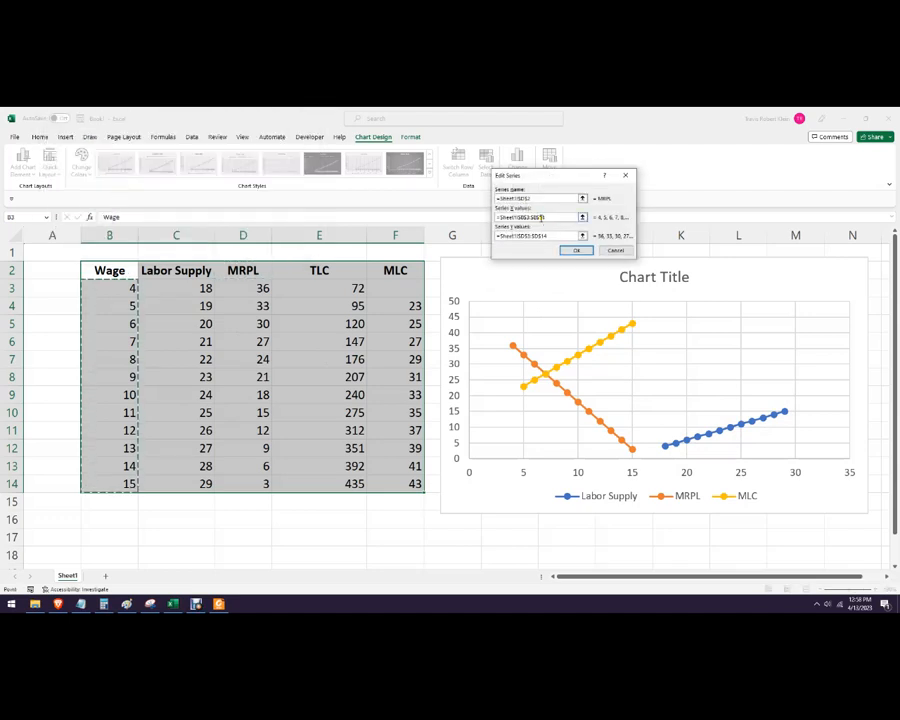
{"action": "left_click_drag", "start_coordinate": [540, 217], "coordinate": [502, 218]}
{"action": "left_click", "coordinate": [535, 217]}
{"action": "type", "text": "="}
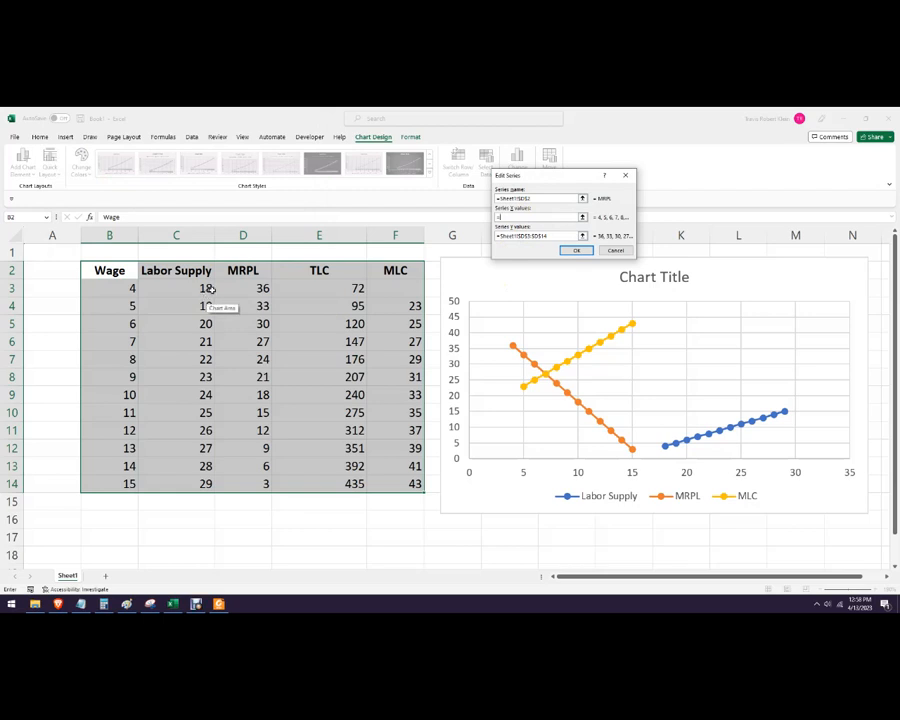
{"action": "left_click_drag", "start_coordinate": [207, 288], "coordinate": [195, 485]}
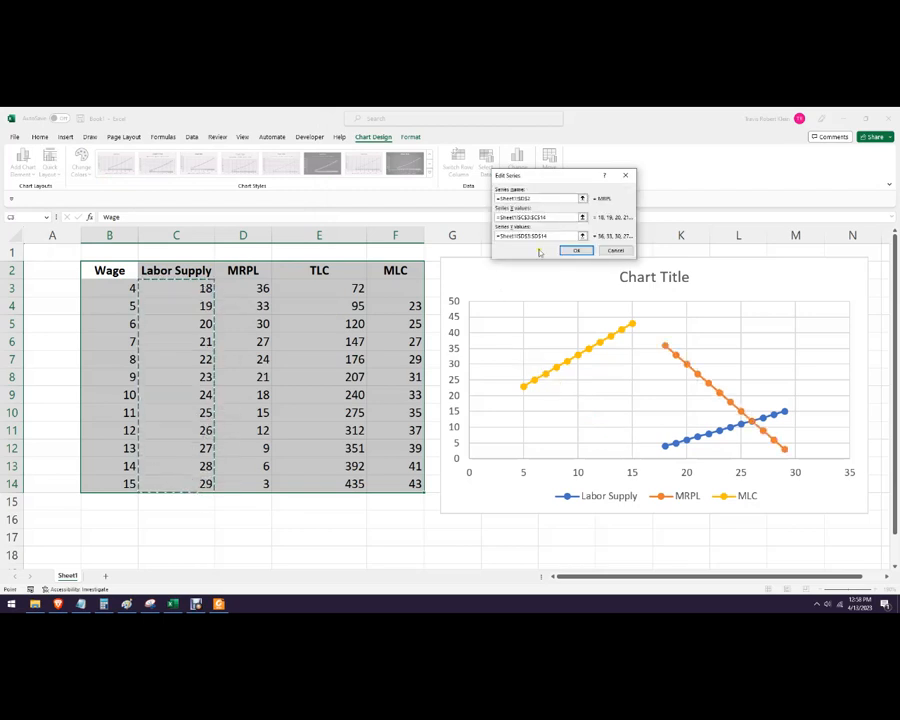
- Reselect D3:D14 as the MRPL series' Y values and accept the series edit
{"action": "left_click_drag", "start_coordinate": [550, 235], "coordinate": [504, 238]}
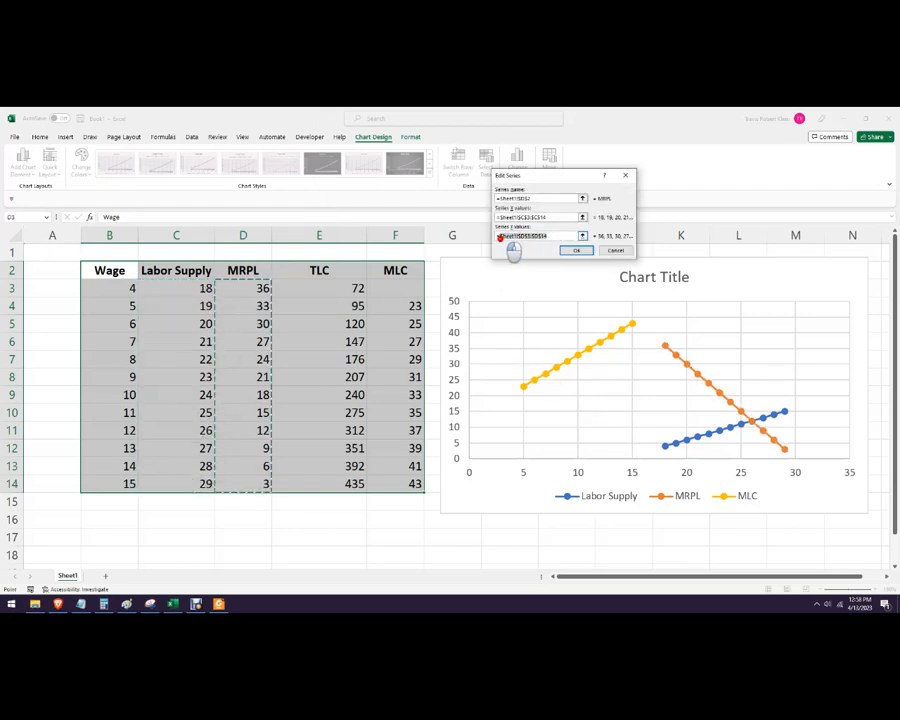
{"action": "type", "text": "="}
{"action": "left_click_drag", "start_coordinate": [242, 292], "coordinate": [240, 488]}
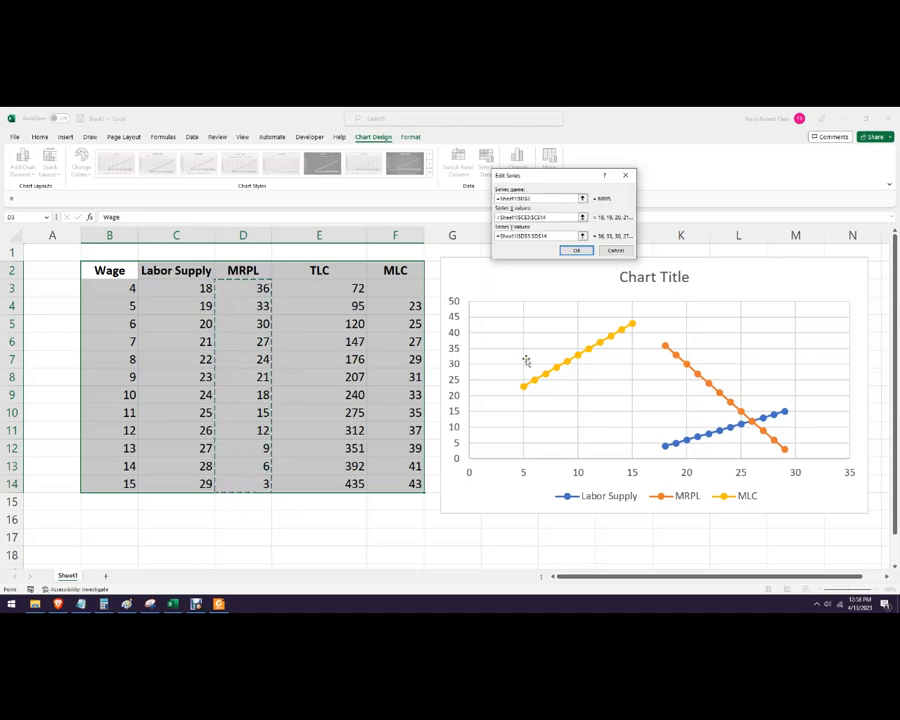
{"action": "key", "text": "Return"}
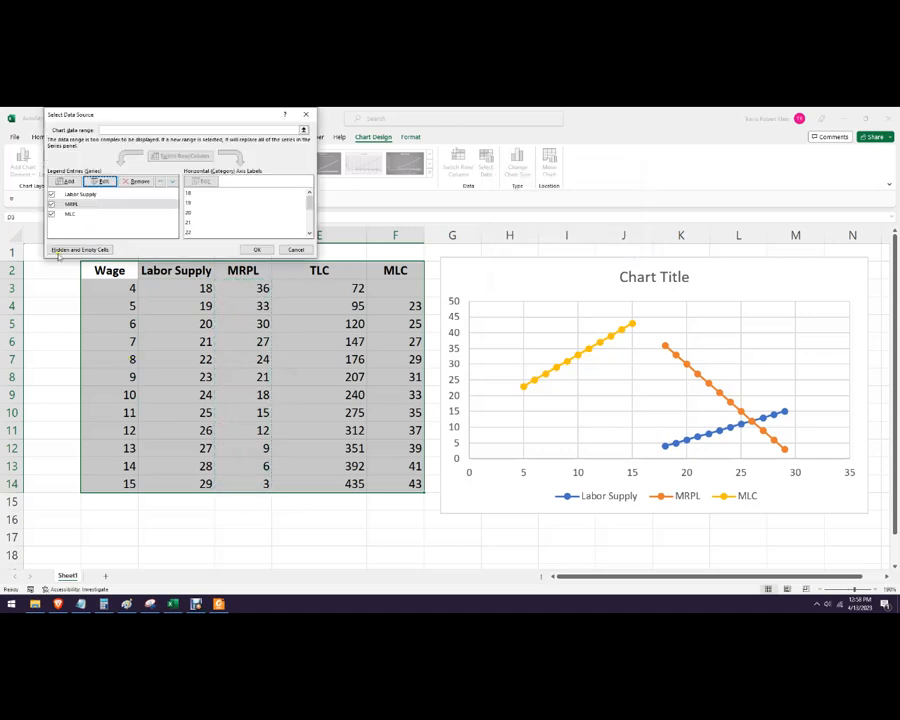
- Edit the MLC series and set its X values to the labor supply range C3:C14
{"action": "left_click", "coordinate": [70, 215]}
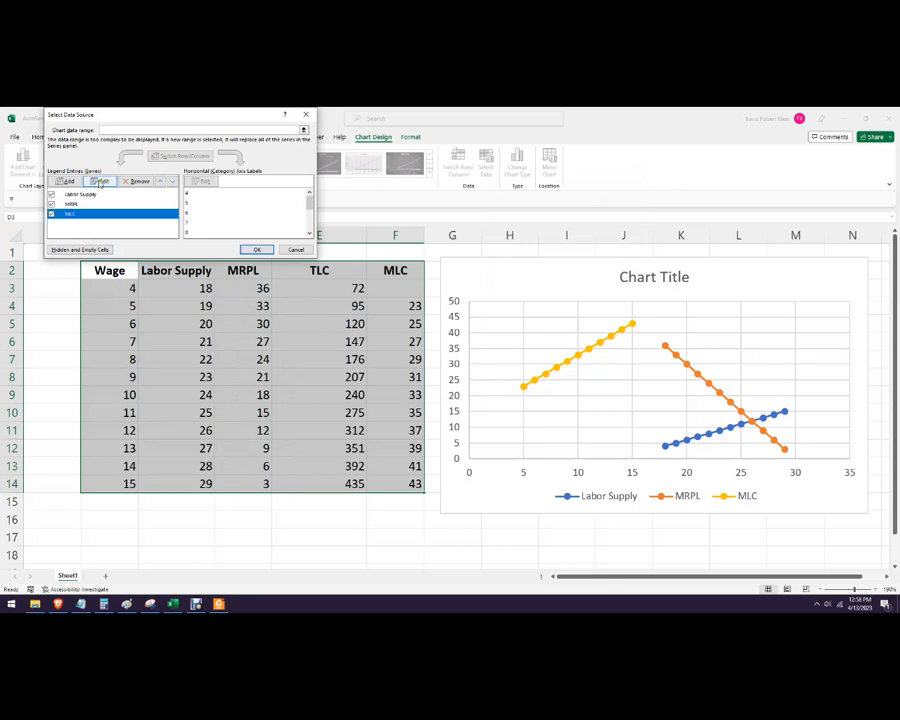
{"action": "left_click", "coordinate": [101, 181]}
{"action": "left_click", "coordinate": [541, 217]}
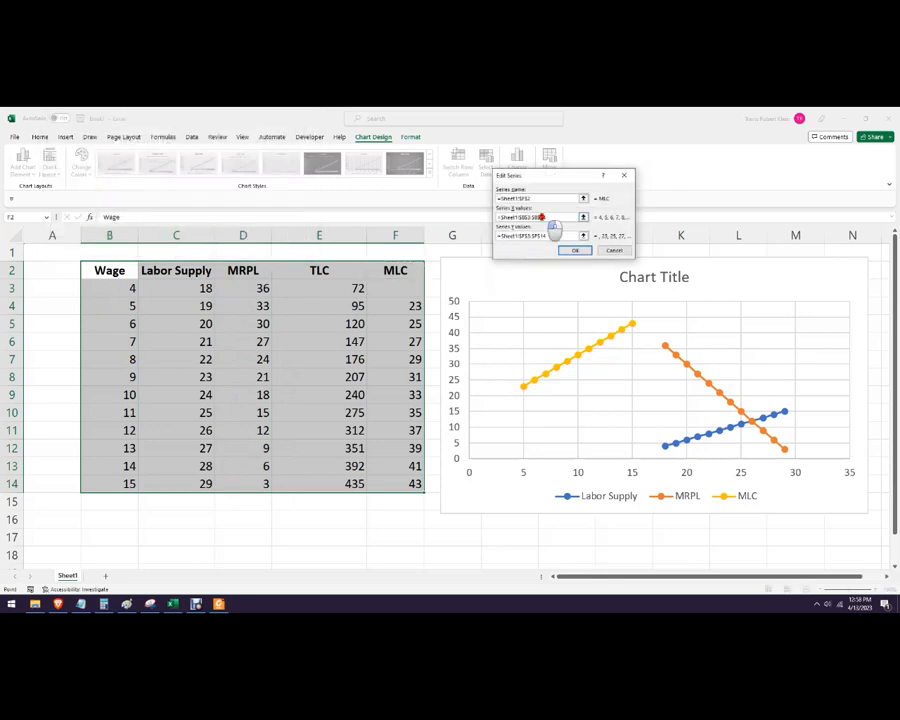
{"action": "left_click_drag", "start_coordinate": [548, 217], "coordinate": [516, 229]}
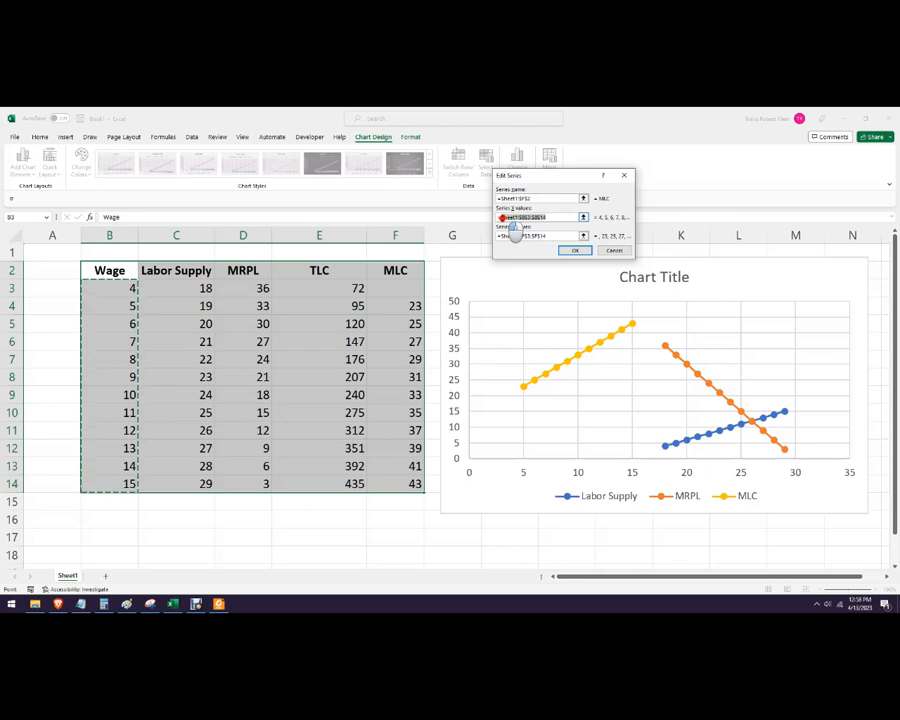
{"action": "type", "text": "="}
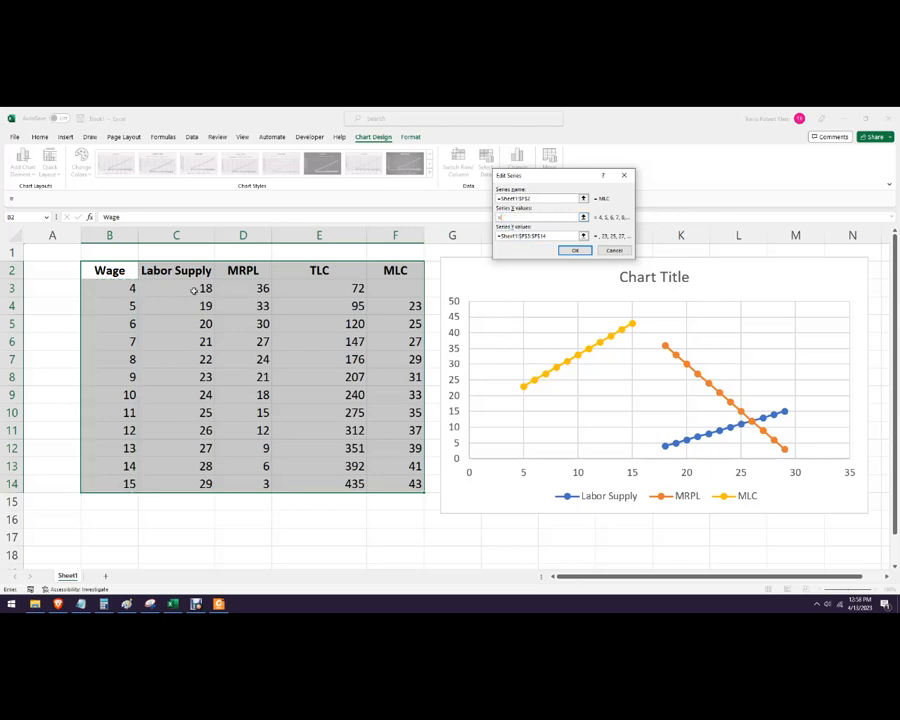
{"action": "left_click_drag", "start_coordinate": [194, 290], "coordinate": [186, 482]}
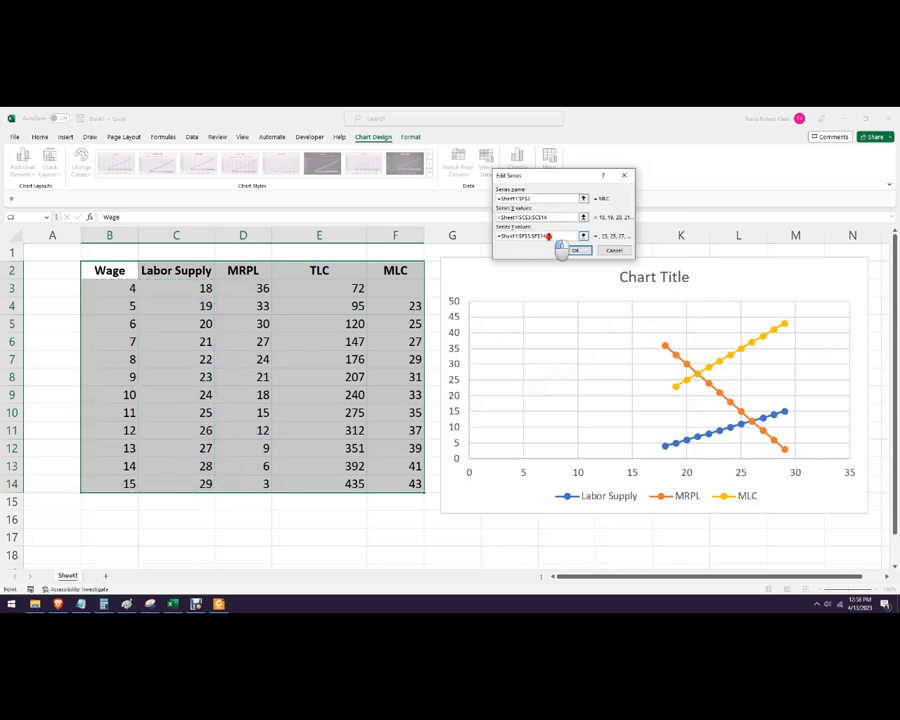
- Reselect F3:F14 as the MLC series' Y values, accept the series edit and apply the chart's data source changes
{"action": "left_click", "coordinate": [548, 236]}
{"action": "left_click_drag", "start_coordinate": [548, 236], "coordinate": [502, 237]}
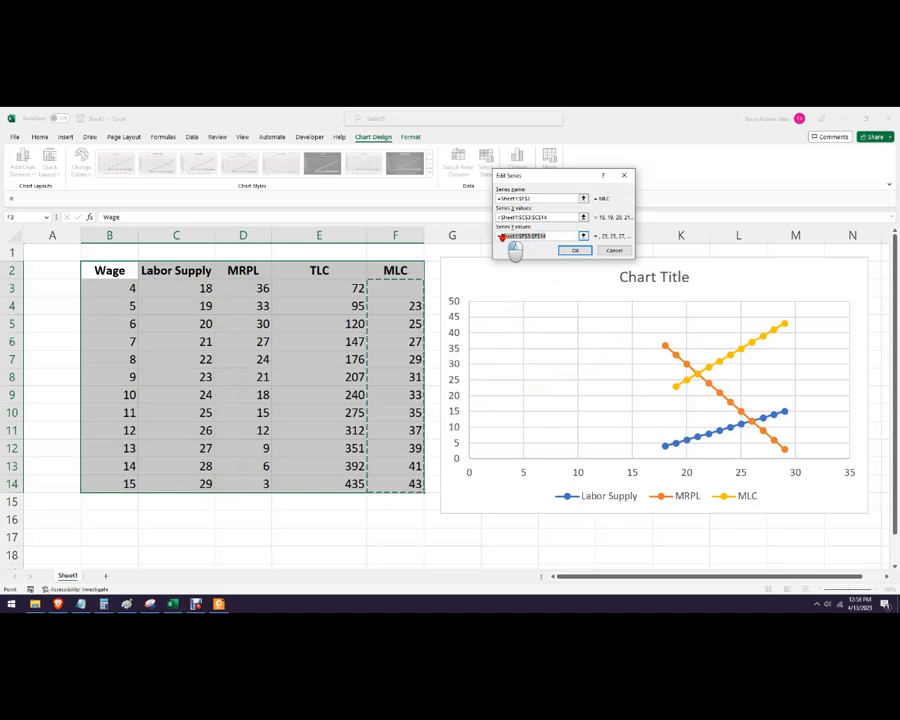
{"action": "type", "text": "="}
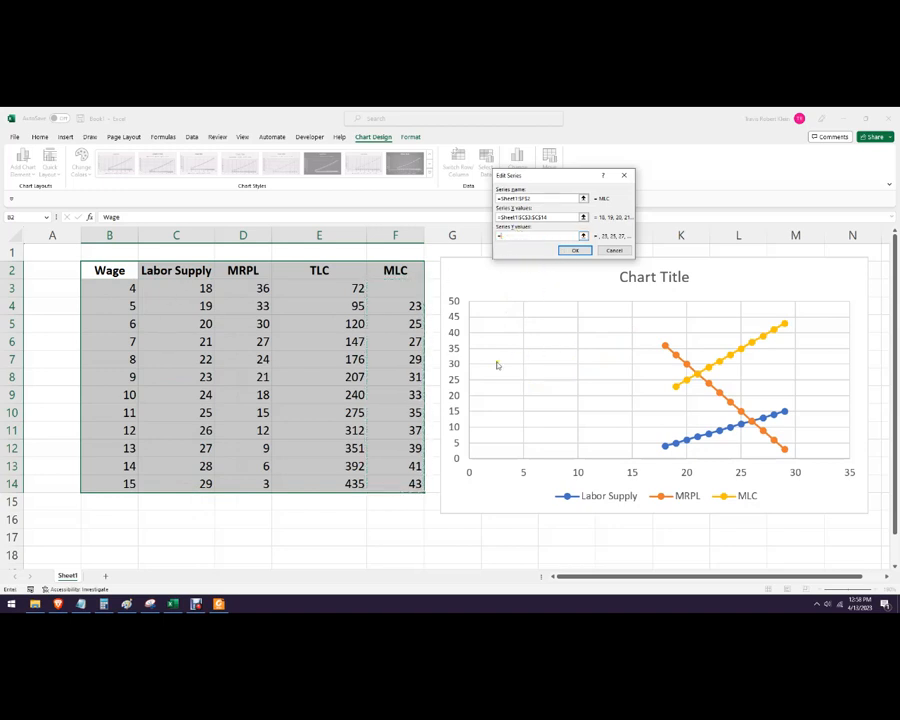
{"action": "left_click", "coordinate": [403, 309]}
{"action": "left_click_drag", "start_coordinate": [403, 309], "coordinate": [402, 500]}
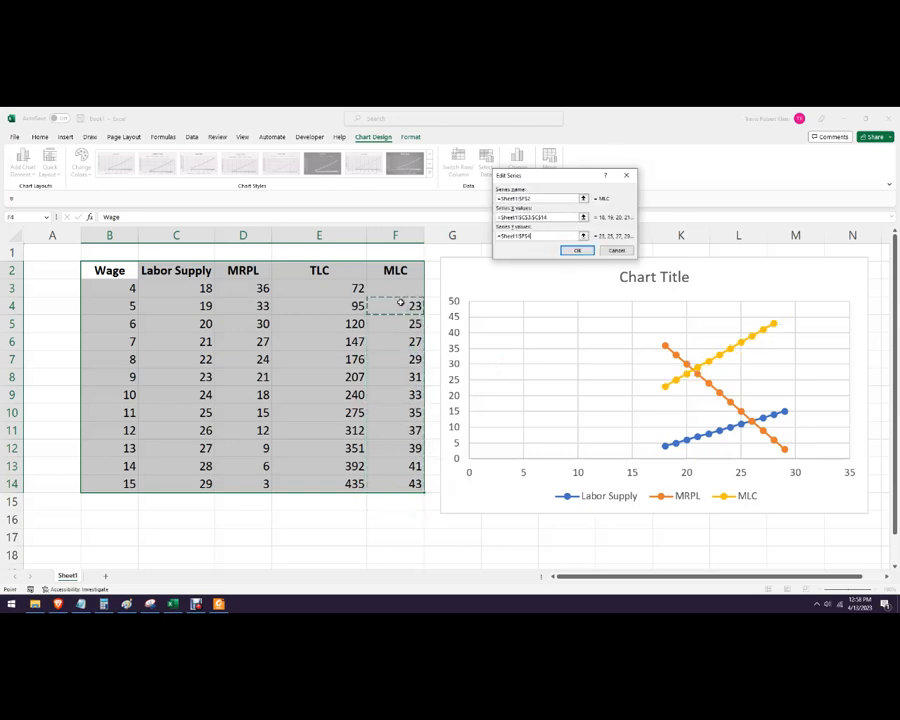
{"action": "left_click_drag", "start_coordinate": [402, 287], "coordinate": [395, 483]}
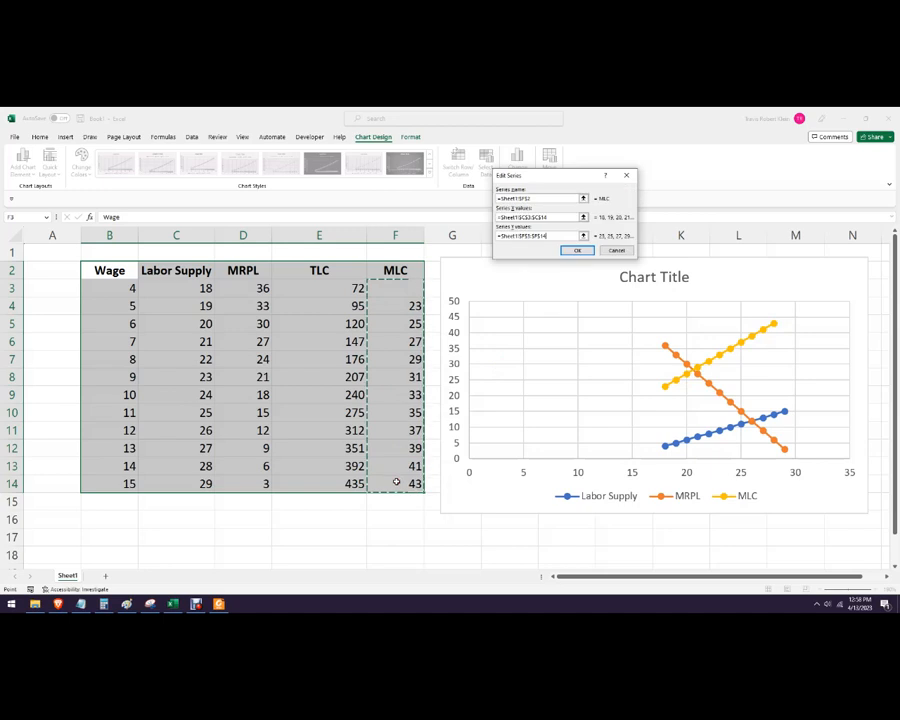
{"action": "left_click", "coordinate": [578, 251]}
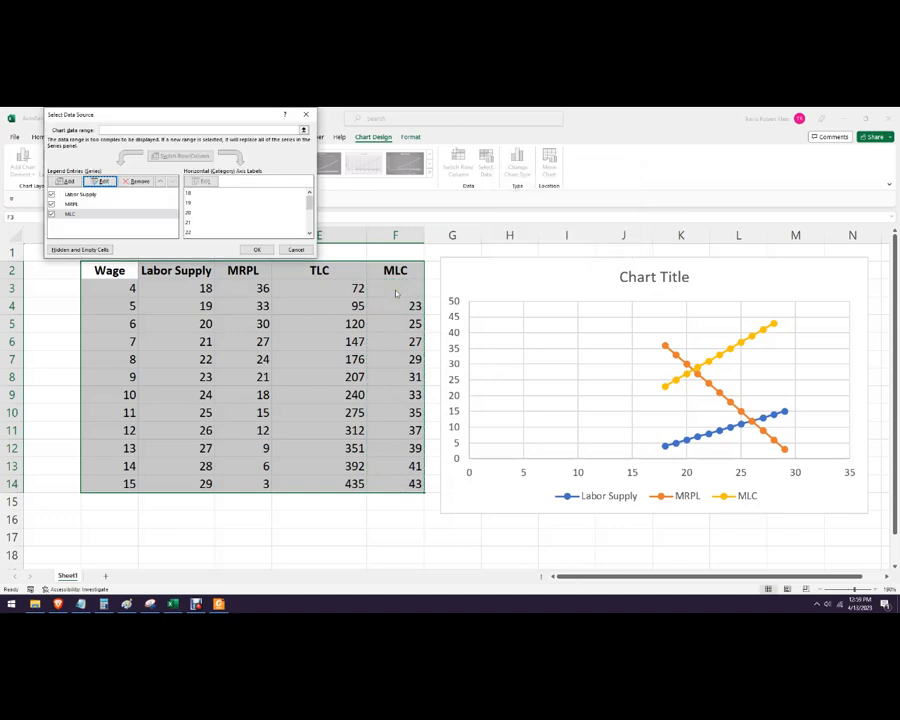
{"action": "left_click", "coordinate": [256, 250]}
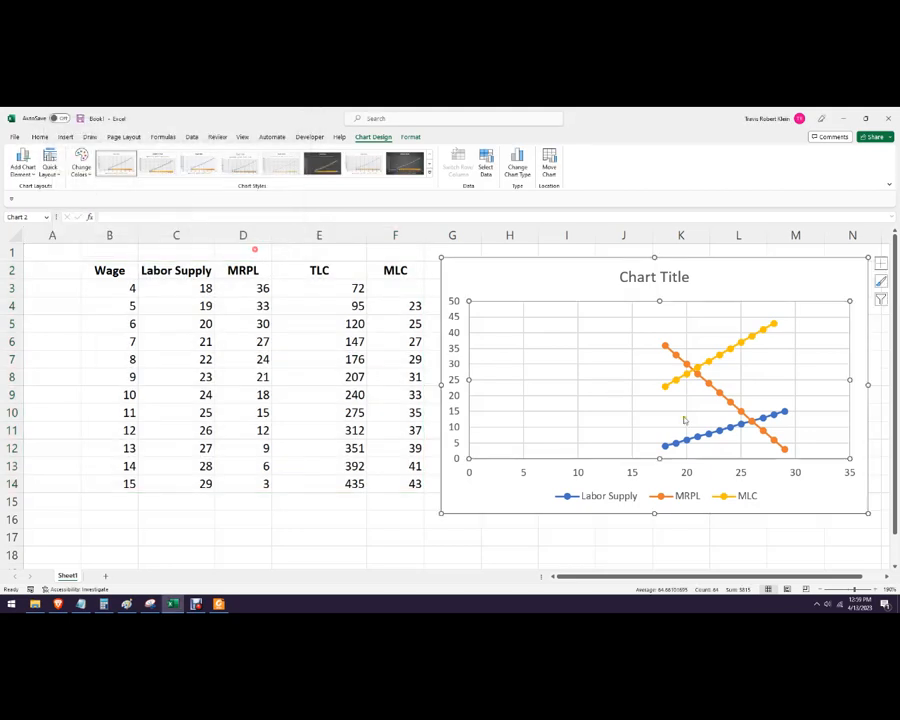
- Replace the chart title with "Monopsony Labor market"
{"action": "left_click", "coordinate": [633, 280]}
{"action": "double_click", "coordinate": [634, 278]}
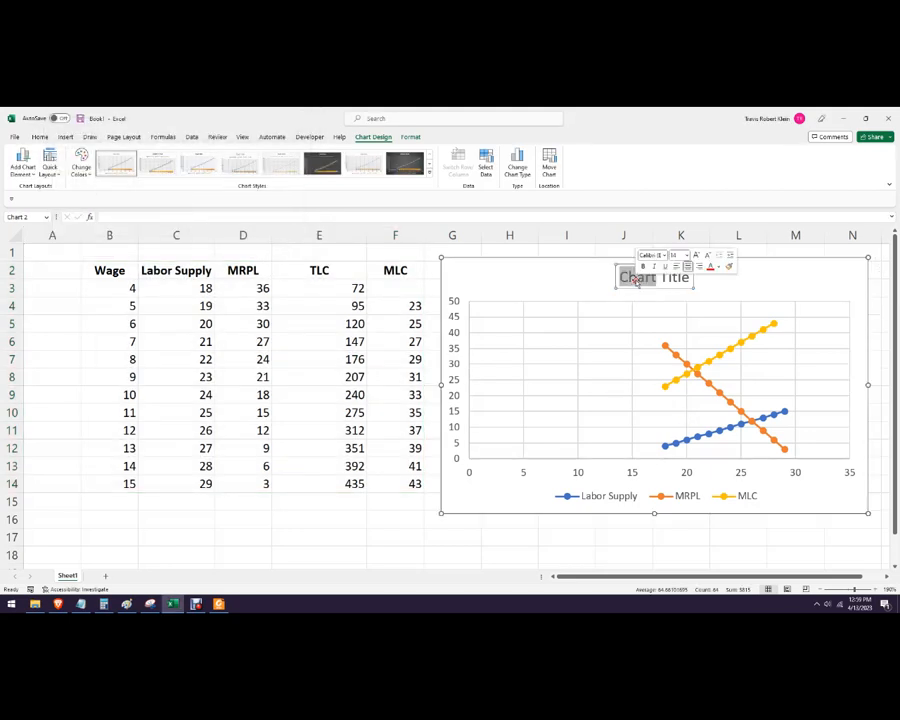
{"action": "triple_click", "coordinate": [634, 278]}
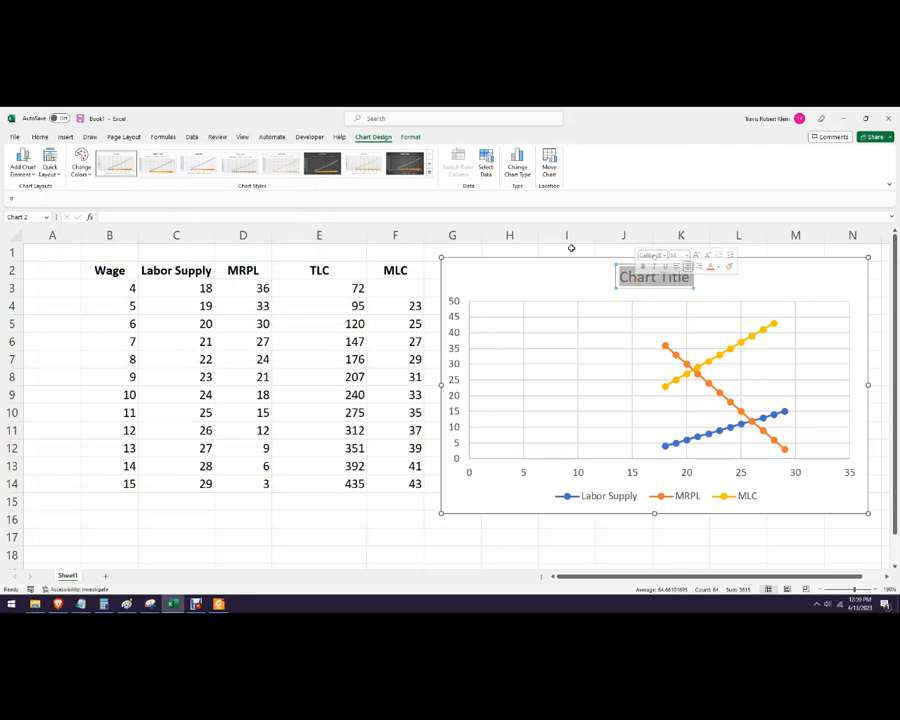
{"action": "type", "text": "Monopsony"}
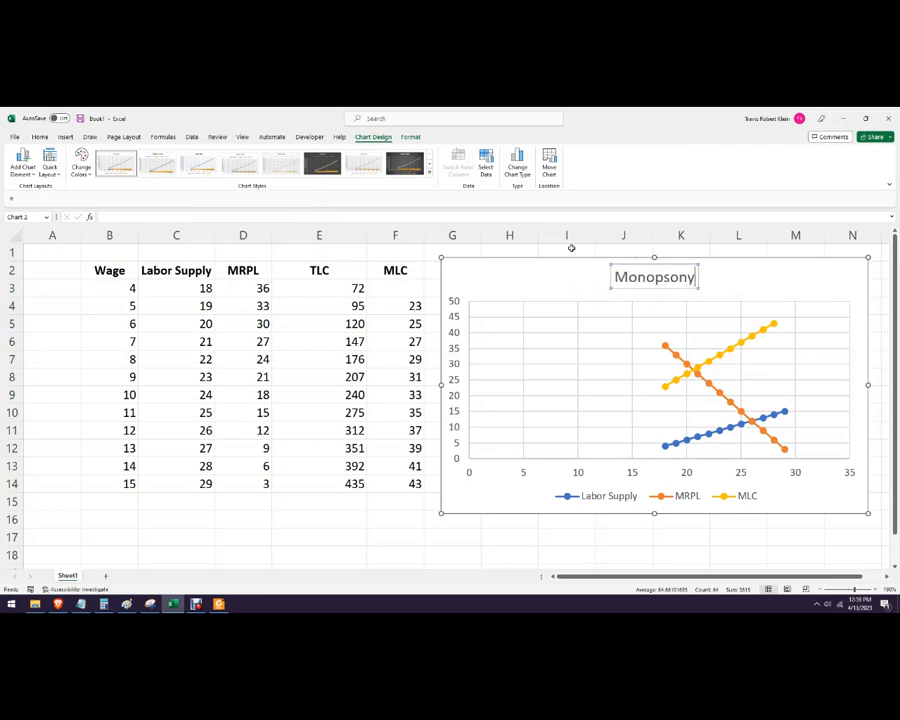
{"action": "type", "text": " Labor market"}
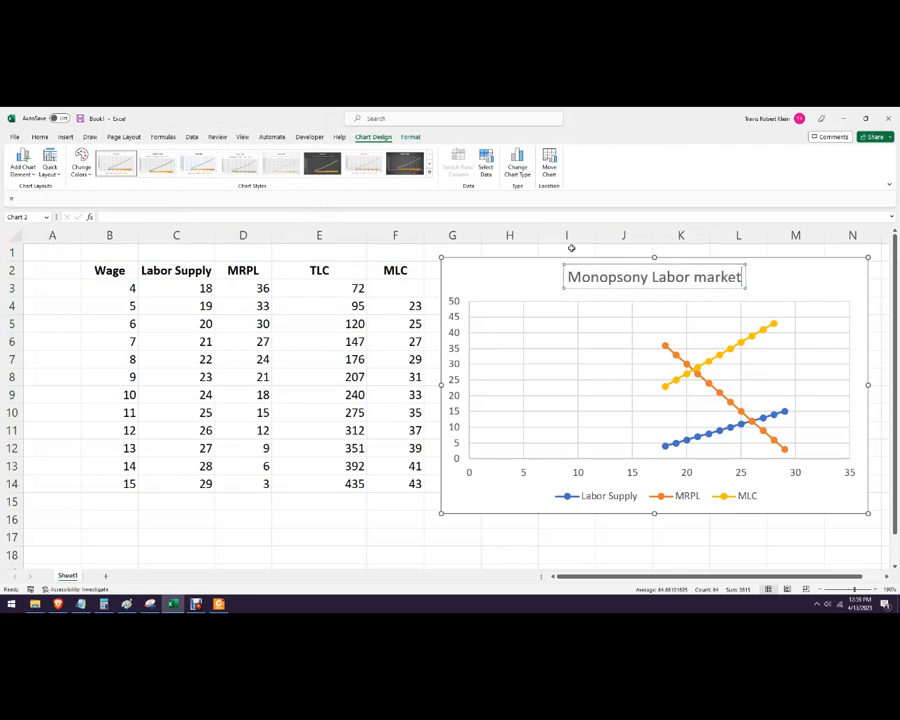
{"action": "left_click", "coordinate": [457, 323]}
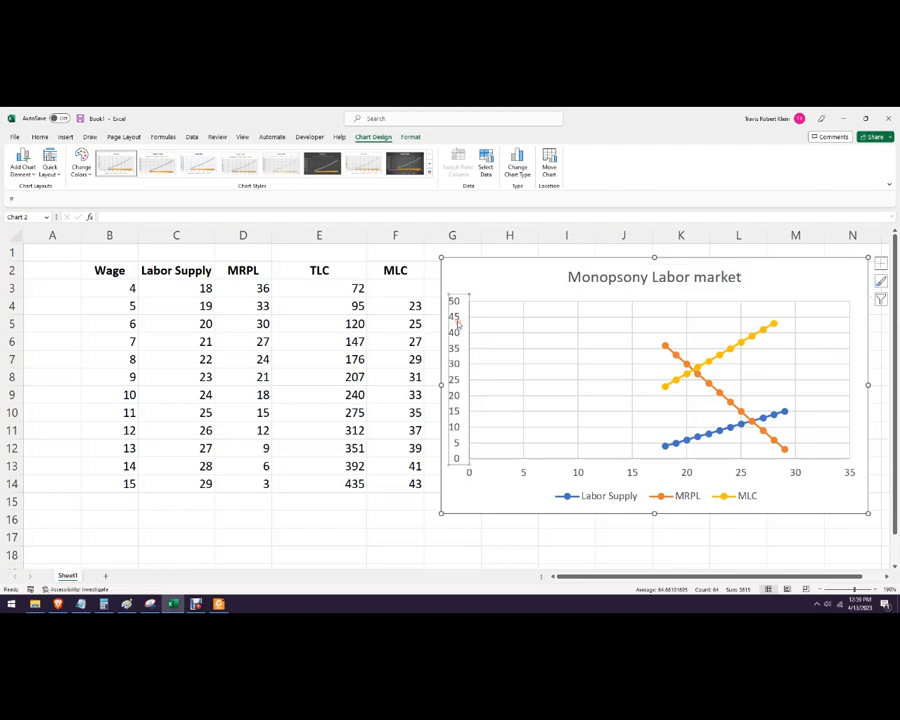
- Enlarge the chart so it spans from column G through column N and down to about row 20
{"action": "left_click", "coordinate": [729, 538]}
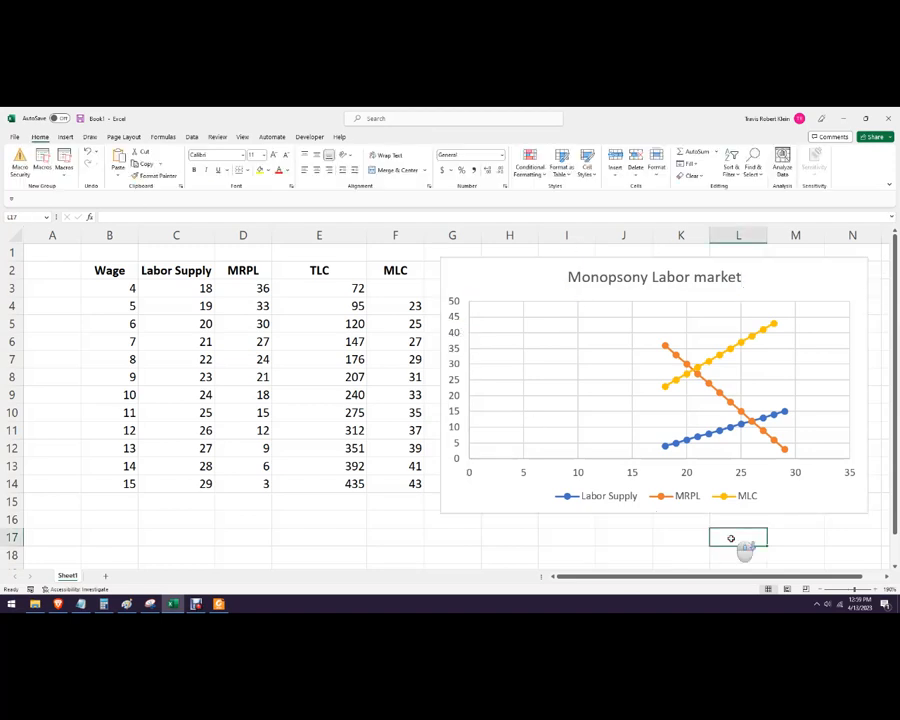
{"action": "scroll", "coordinate": [731, 539], "scroll_direction": "down", "scroll_amount": 2}
{"action": "scroll", "coordinate": [731, 539], "scroll_direction": "down", "scroll_amount": 1}
{"action": "left_click", "coordinate": [691, 460]}
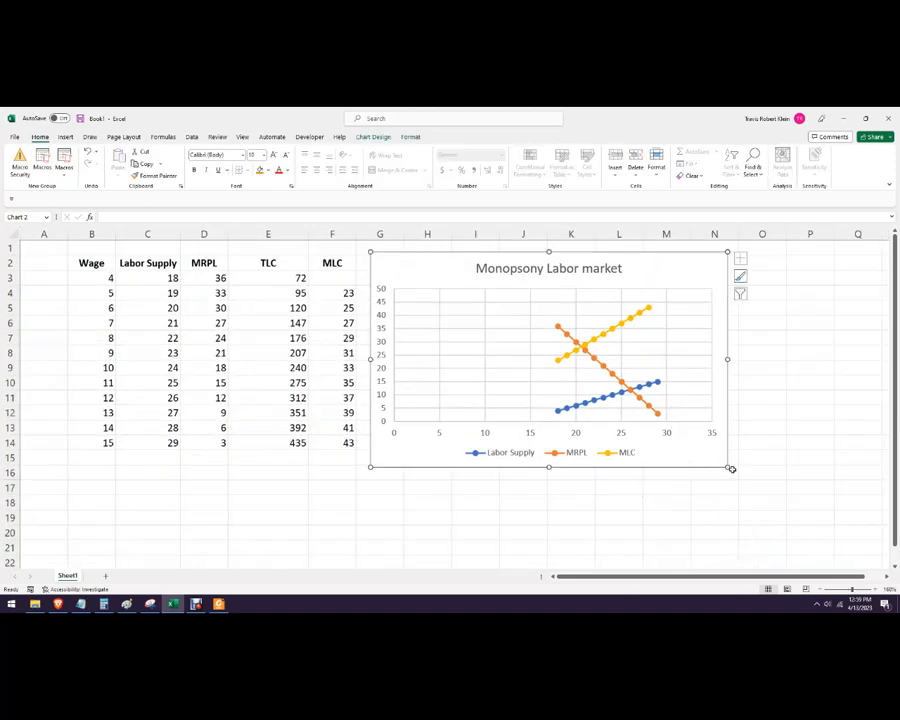
{"action": "left_click_drag", "start_coordinate": [727, 466], "coordinate": [796, 542]}
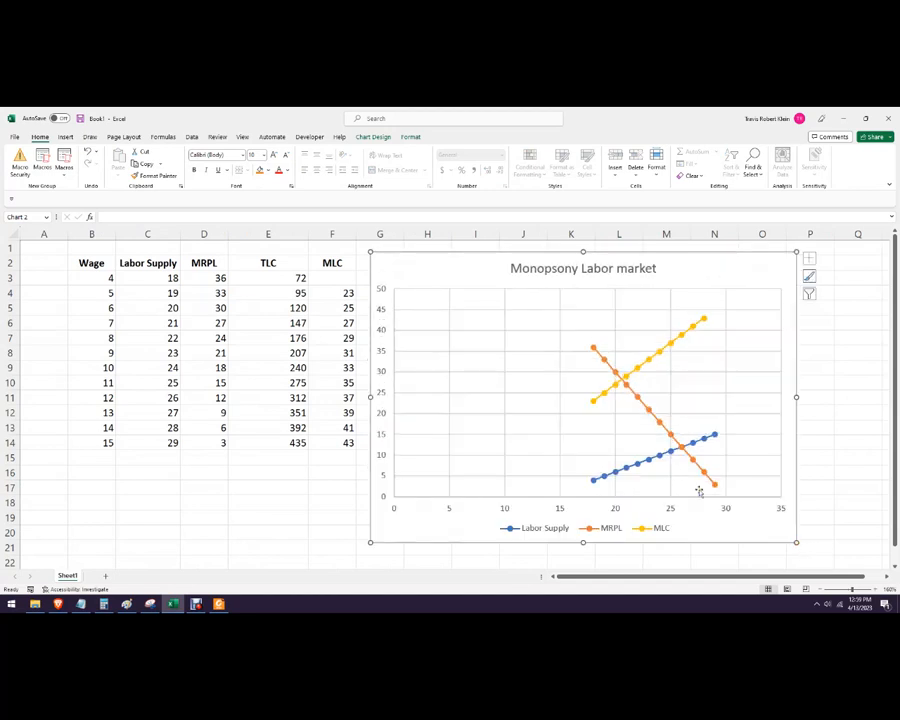
- Shift the MLC series' highlighted Y-value range on the sheet up to F3:F14
{"action": "left_click", "coordinate": [622, 381]}
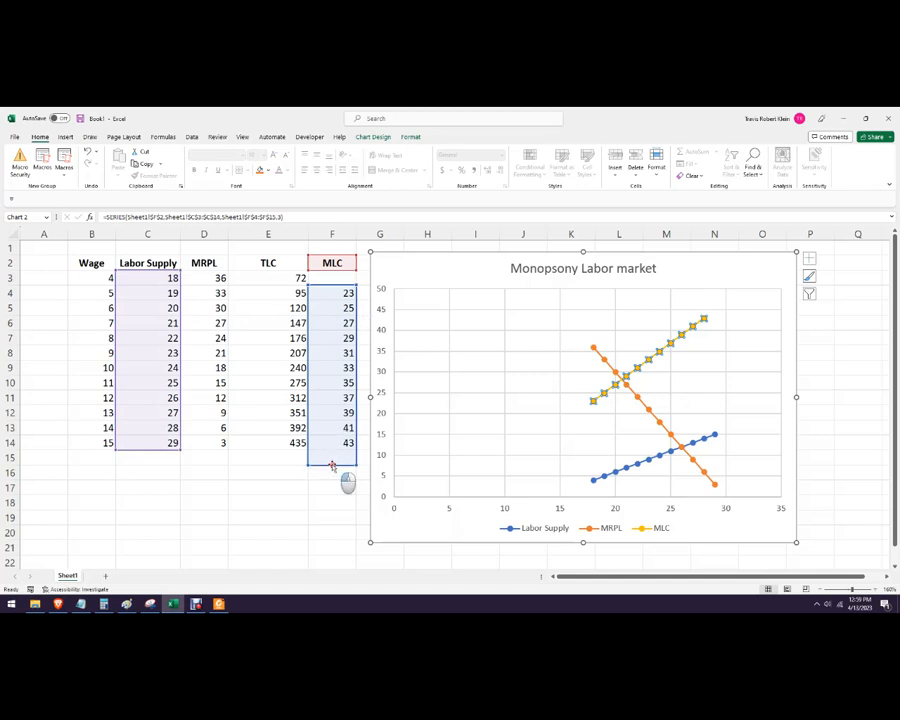
{"action": "left_click_drag", "start_coordinate": [332, 465], "coordinate": [333, 449]}
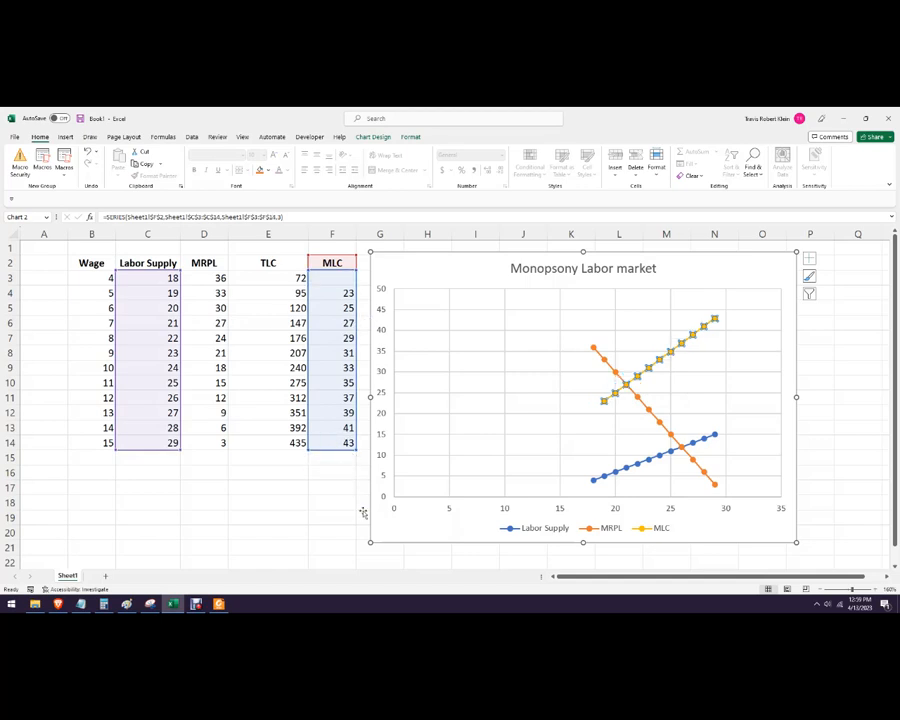
{"action": "left_click", "coordinate": [295, 532]}
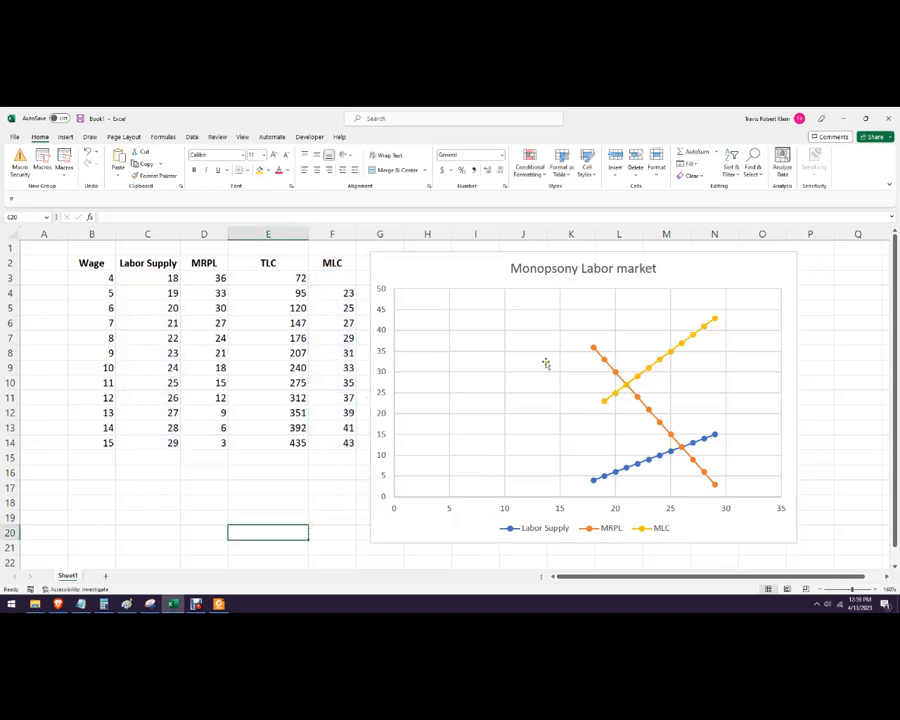
- Examine the point where MLC crosses MRPL on the chart and the Labor Supply wage at that same quantity
{"action": "left_click", "coordinate": [617, 396]}
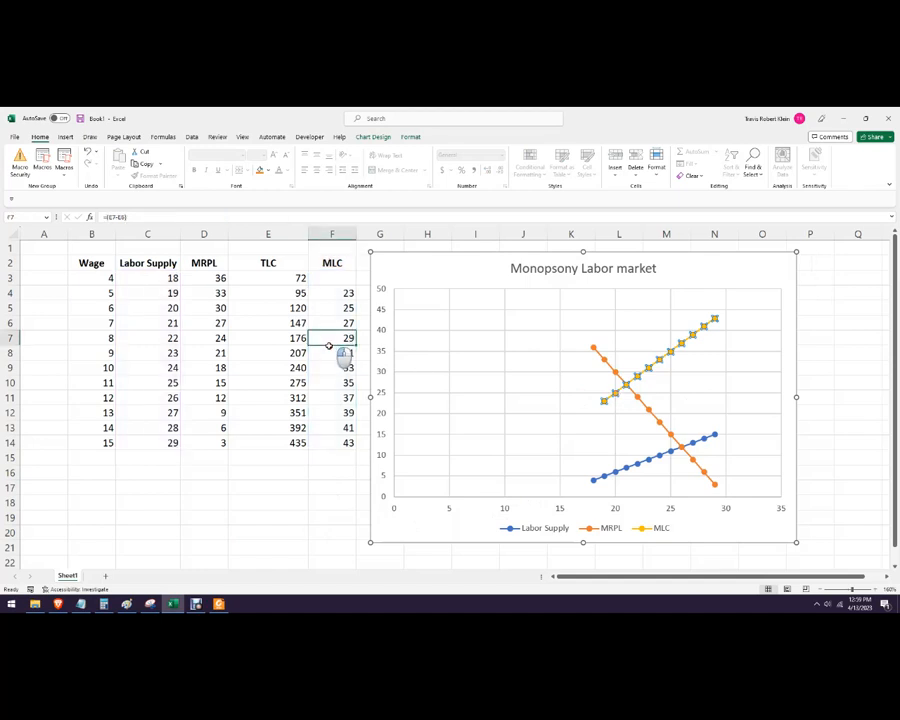
{"action": "left_click", "coordinate": [331, 350]}
{"action": "left_click", "coordinate": [329, 399]}
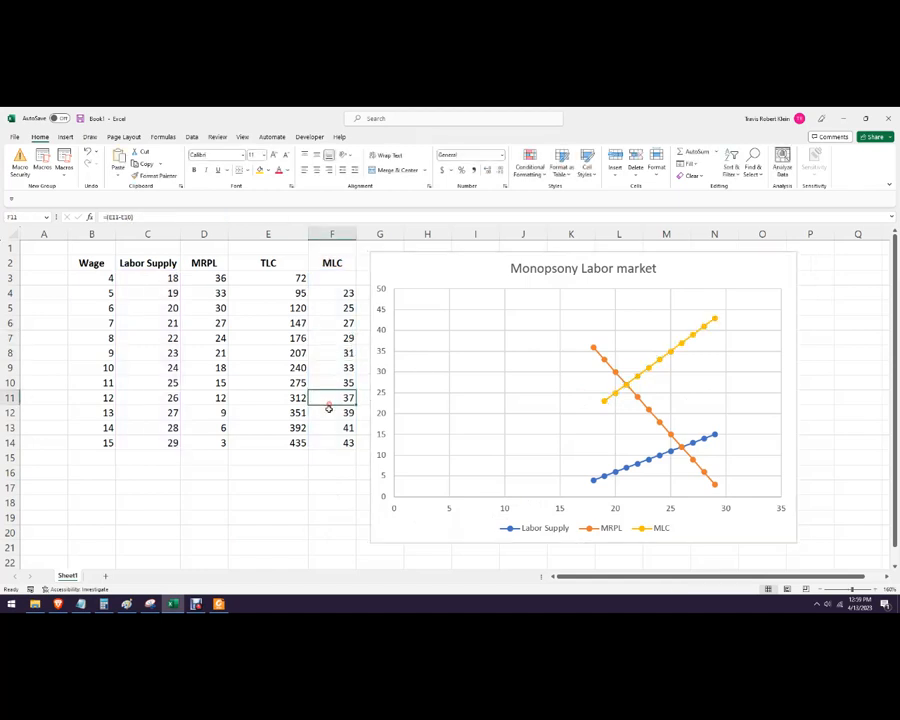
{"action": "left_click", "coordinate": [620, 388]}
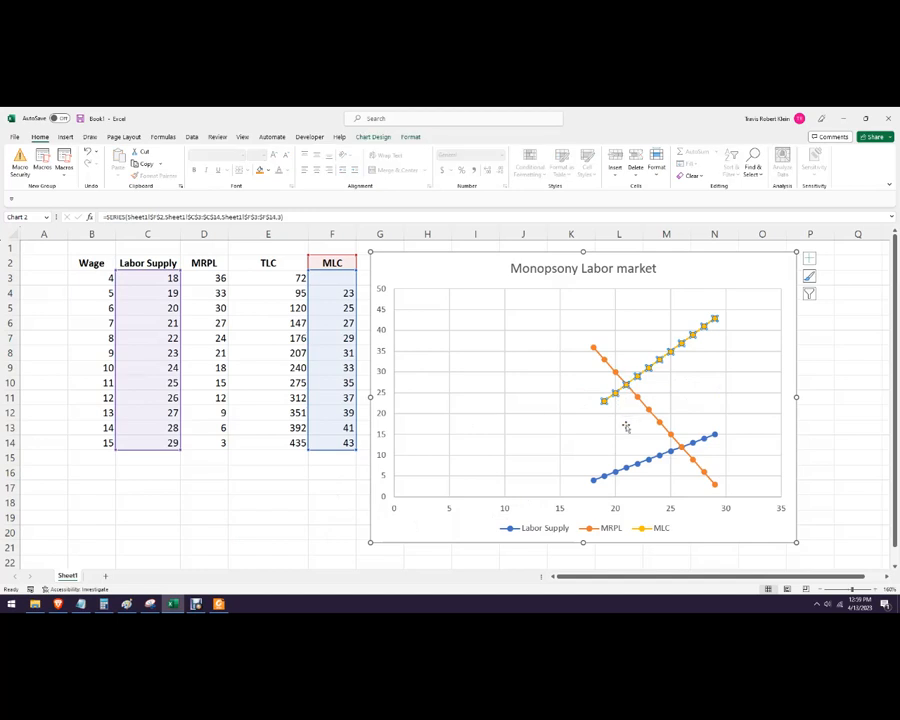
{"action": "mouse_move", "coordinate": [627, 471]}
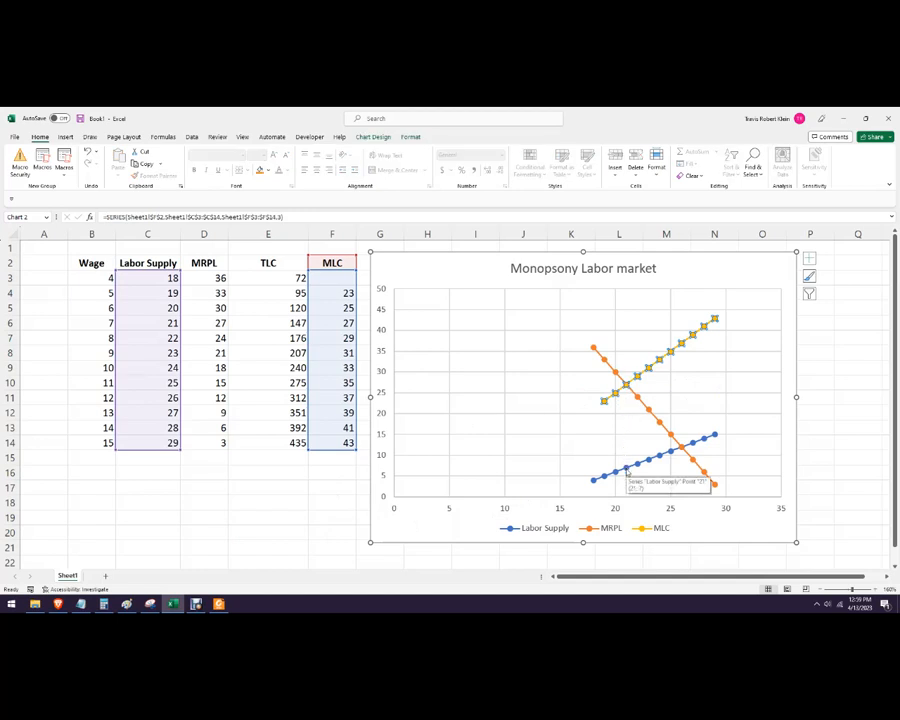
{"action": "left_click", "coordinate": [258, 518]}
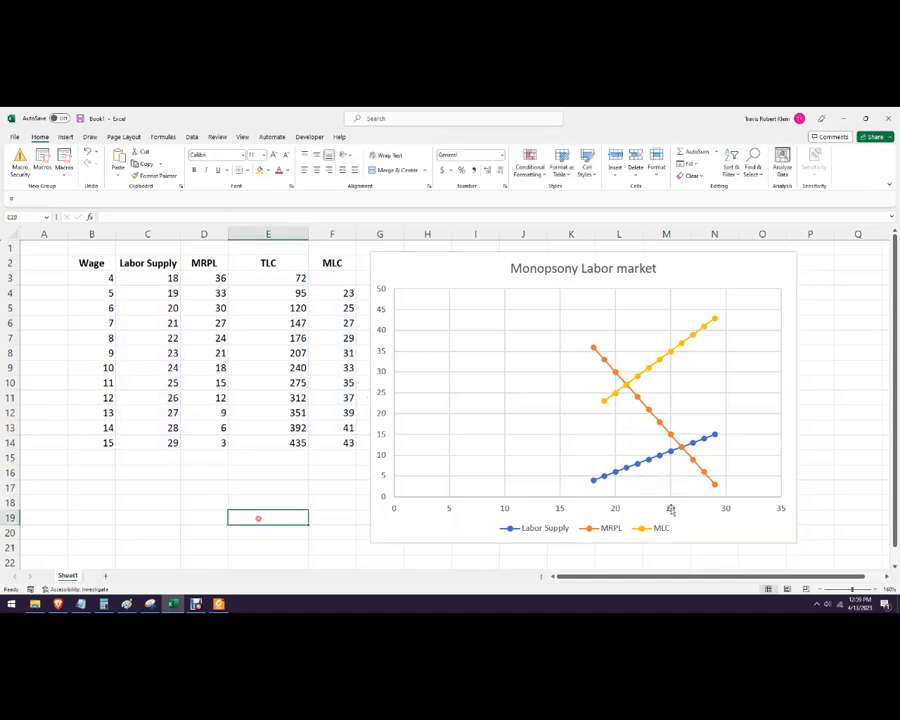
- Open the formatting options of the chart's horizontal axis and set its maximum bound to 30
{"action": "right_click", "coordinate": [508, 510]}
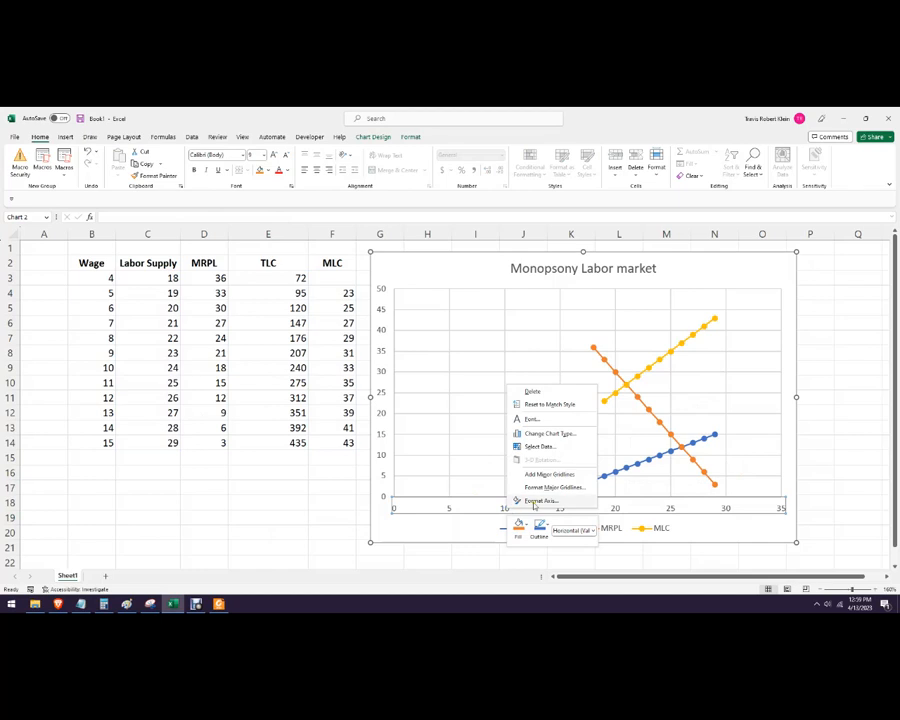
{"action": "left_click", "coordinate": [535, 503]}
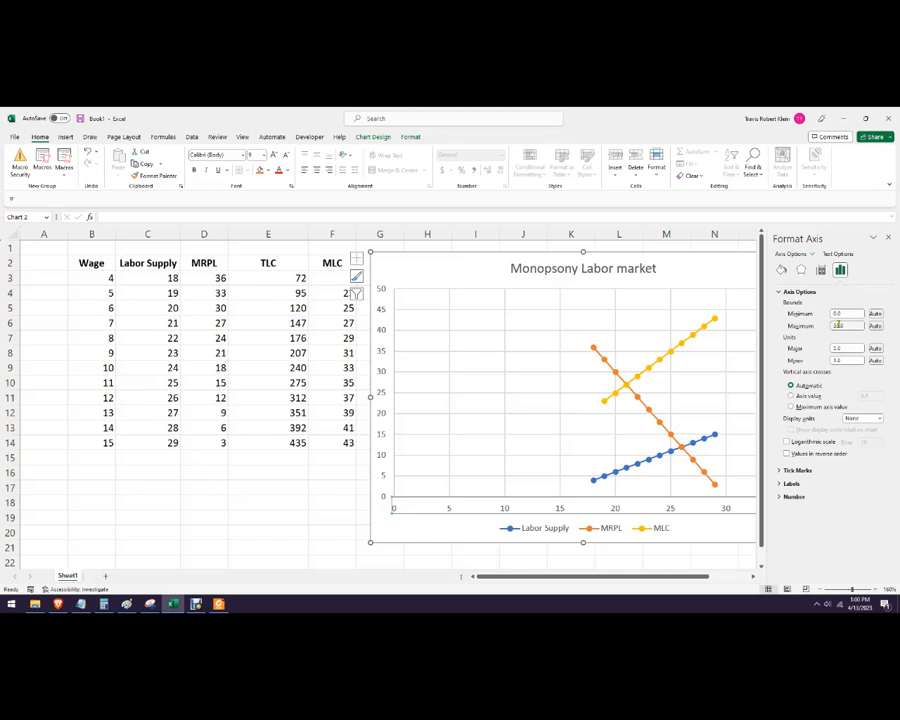
{"action": "left_click_drag", "start_coordinate": [847, 326], "coordinate": [822, 327]}
{"action": "left_click", "coordinate": [852, 350]}
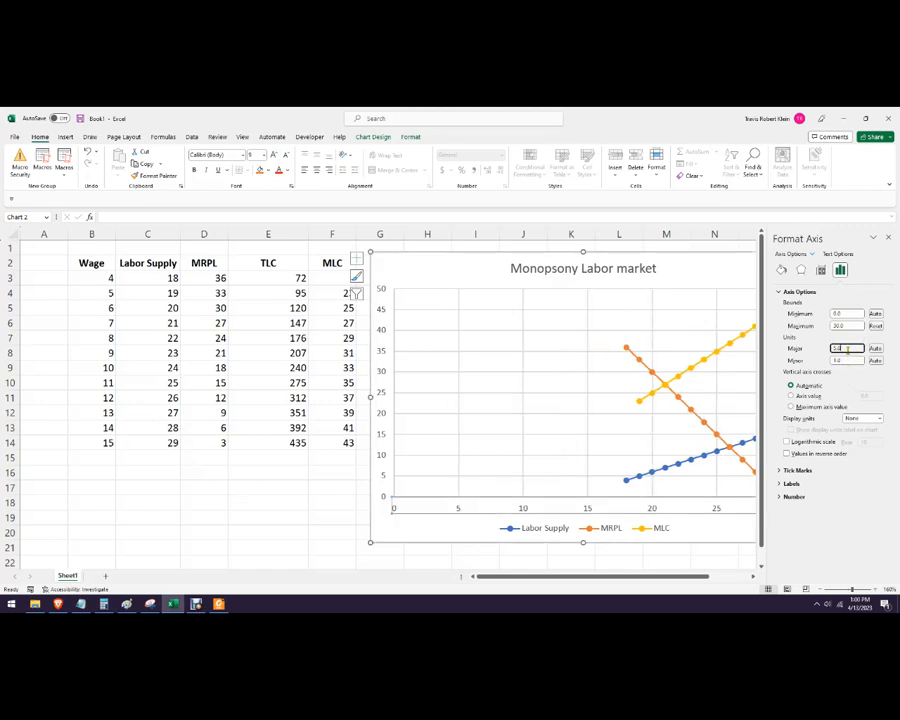
- Try a major unit of 2 on the horizontal axis, and settle on a major unit of 1
{"action": "left_click_drag", "start_coordinate": [845, 348], "coordinate": [820, 350]}
{"action": "type", "text": "2"}
{"action": "key", "text": "Tab"}
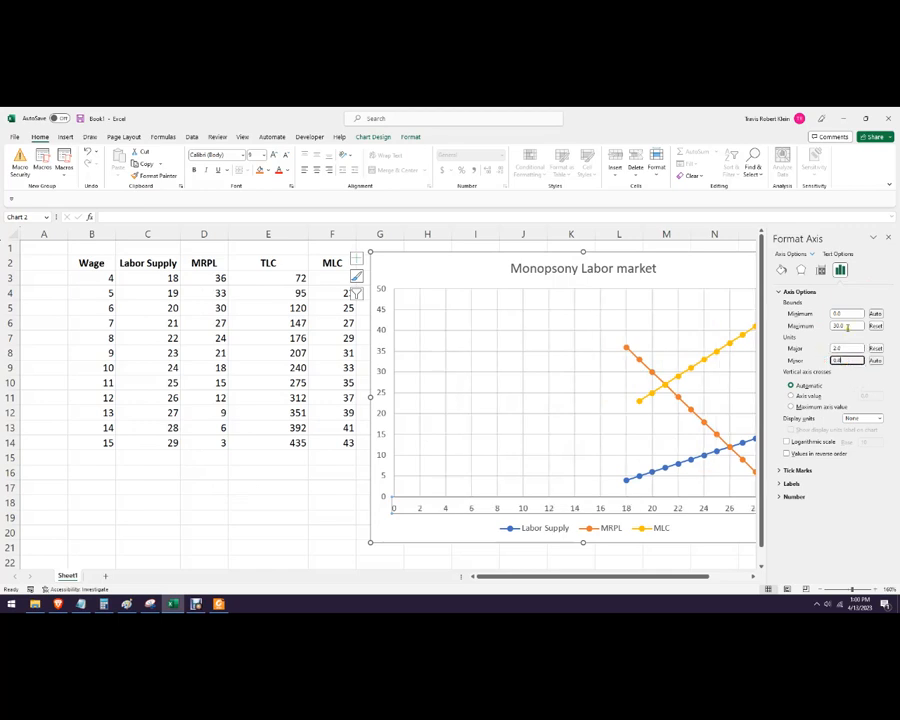
{"action": "left_click_drag", "start_coordinate": [848, 348], "coordinate": [812, 350]}
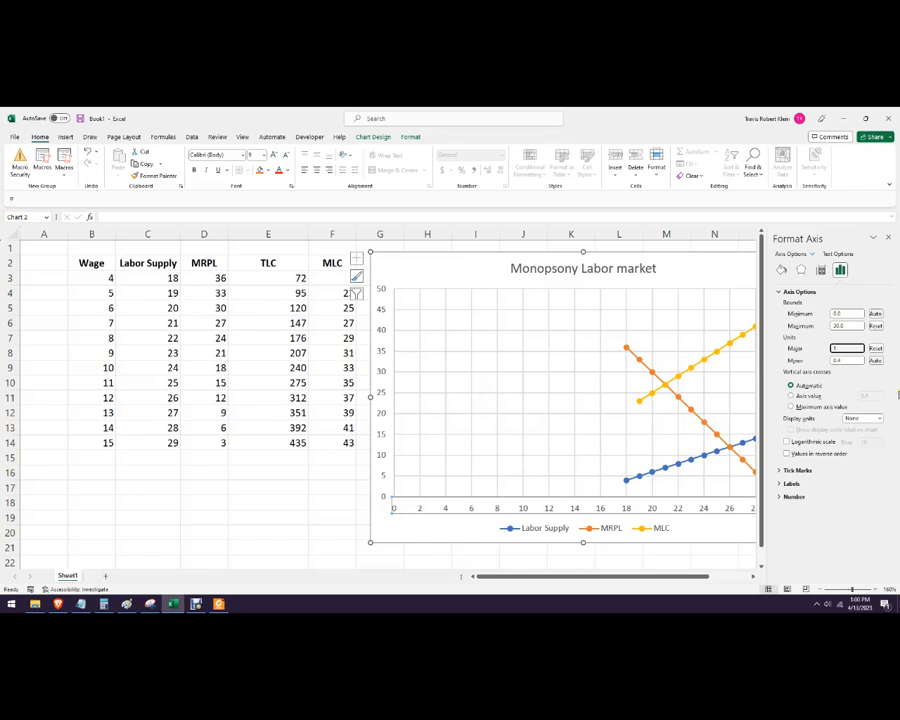
{"action": "type", "text": "1"}
{"action": "key", "text": "Tab"}
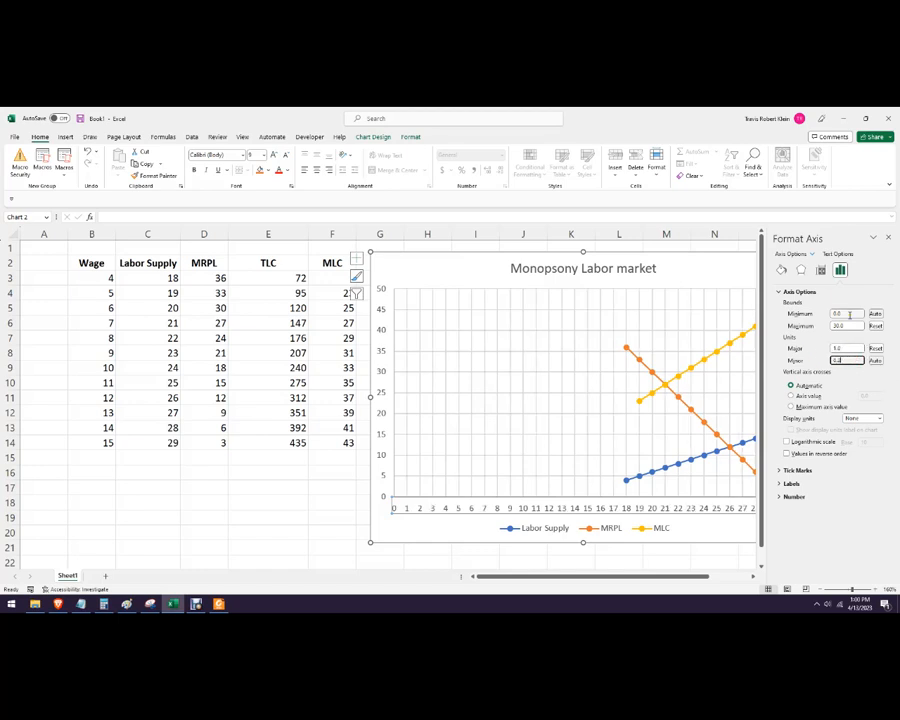
- Try a minimum bound of 16 on the horizontal axis, and settle on a minimum of 17
{"action": "left_click_drag", "start_coordinate": [850, 314], "coordinate": [810, 316]}
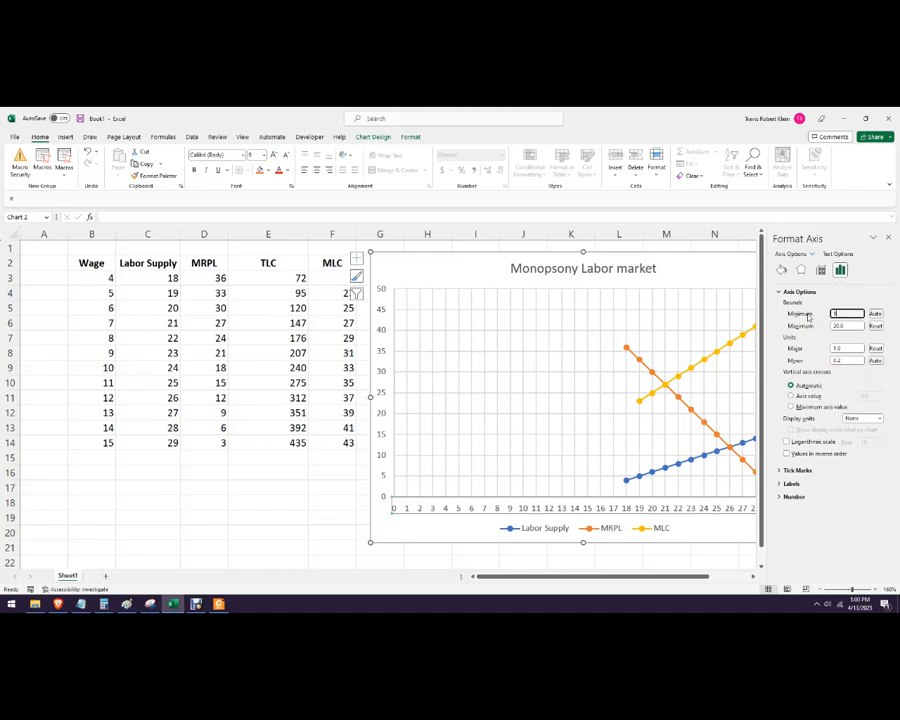
{"action": "type", "text": "16"}
{"action": "key", "text": "Tab"}
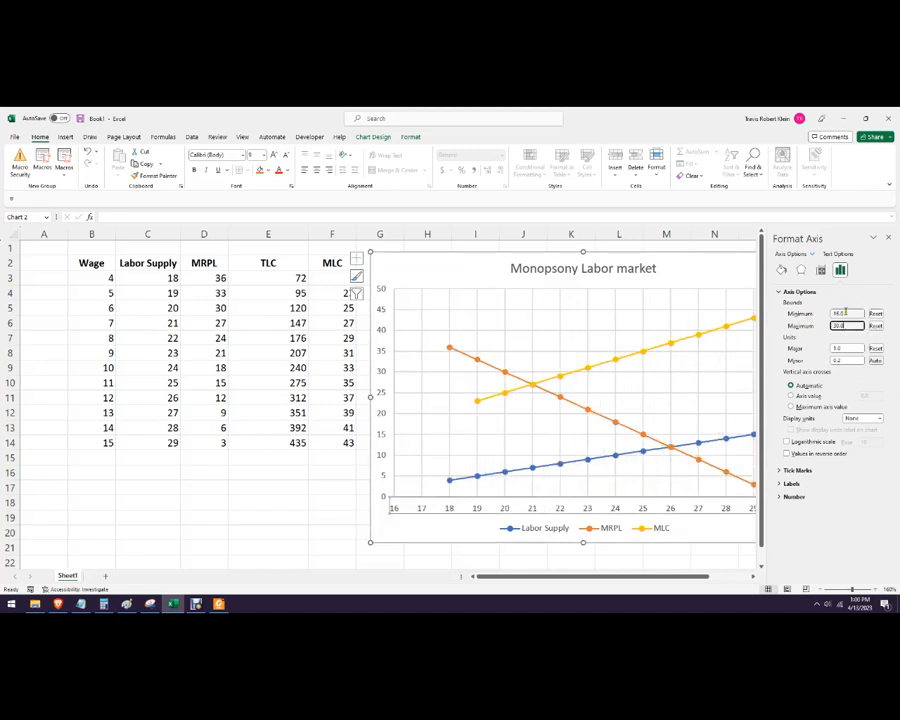
{"action": "left_click_drag", "start_coordinate": [856, 314], "coordinate": [803, 313]}
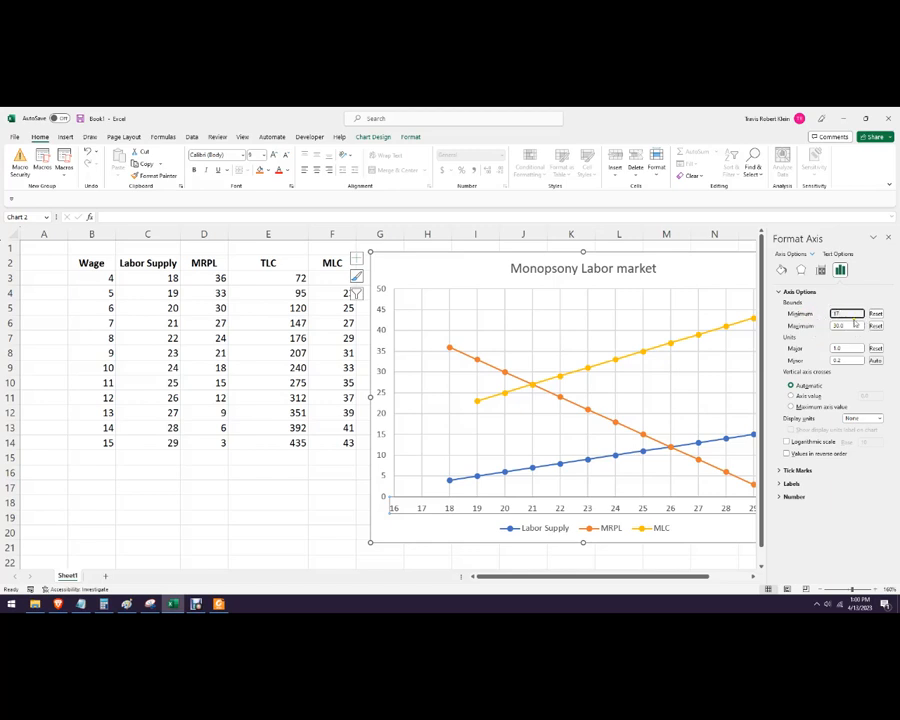
{"action": "type", "text": "17"}
{"action": "key", "text": "Tab"}
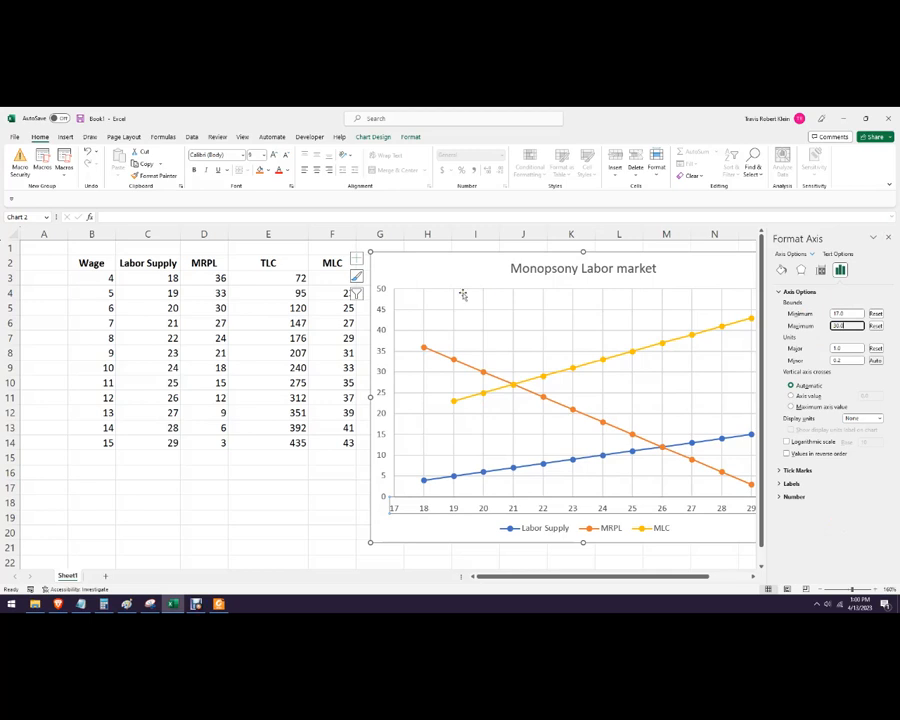
- Select the chart's vertical axis and set its maximum bound to 40
{"action": "left_click", "coordinate": [382, 312]}
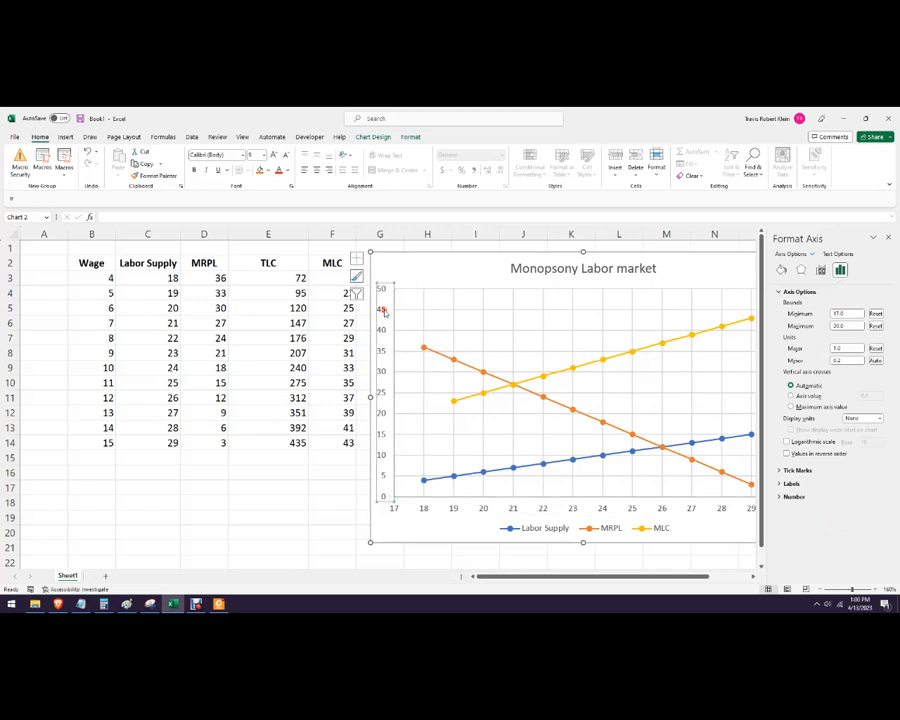
{"action": "double_click", "coordinate": [846, 326]}
{"action": "left_click_drag", "start_coordinate": [848, 326], "coordinate": [801, 326]}
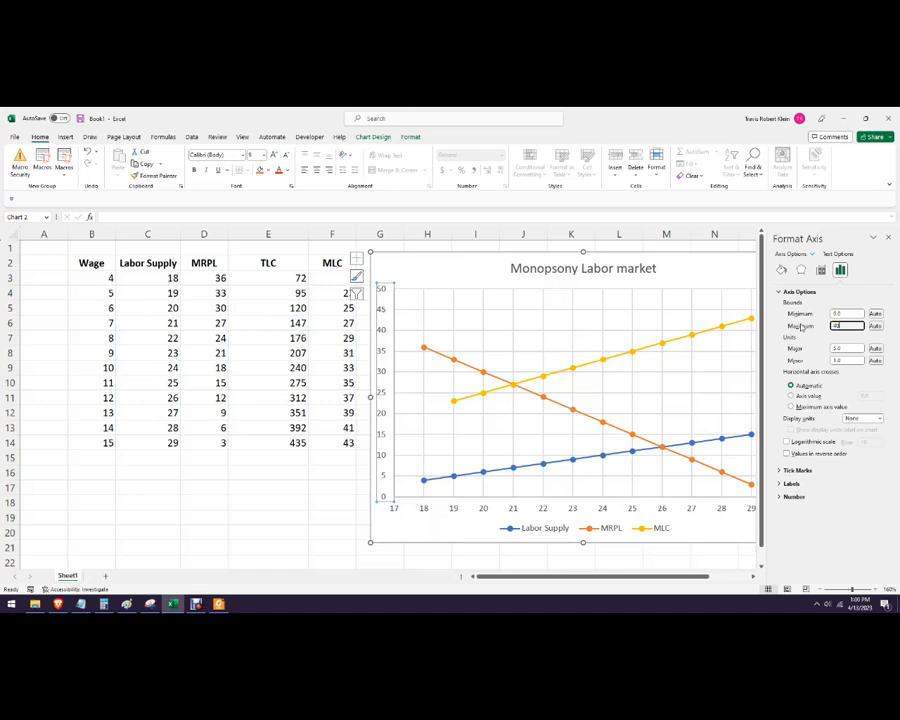
{"action": "type", "text": "40"}
{"action": "left_click", "coordinate": [846, 348]}
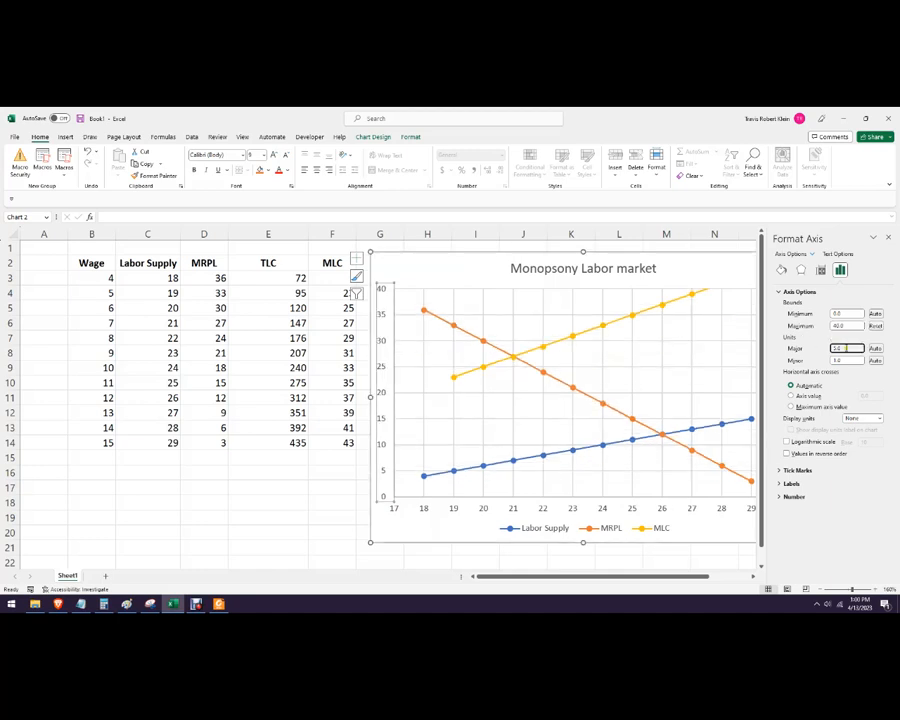
- Set the maximum bound of the chart's vertical axis to 45
{"action": "left_click_drag", "start_coordinate": [850, 326], "coordinate": [821, 328]}
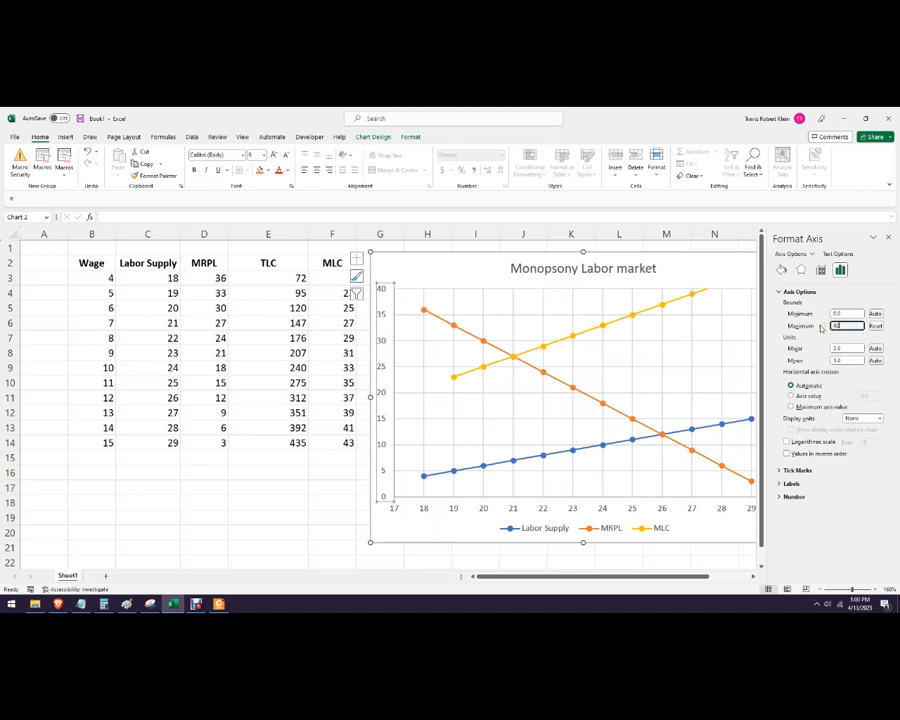
{"action": "type", "text": "45"}
{"action": "left_click", "coordinate": [846, 348]}
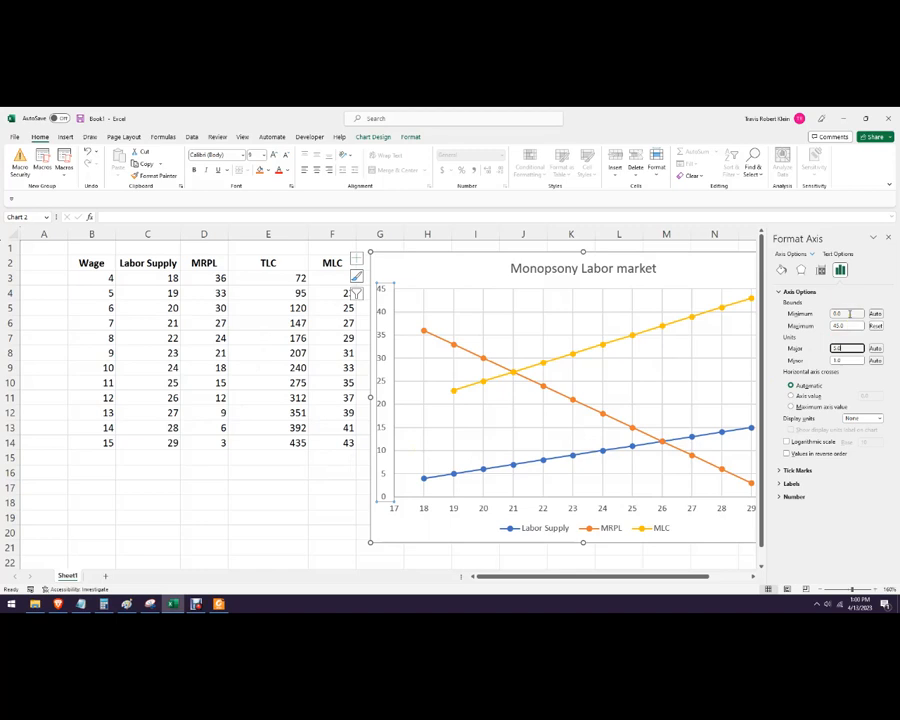
- Try a major unit of 2 and then of 1 on the chart's vertical axis
{"action": "double_click", "coordinate": [838, 348]}
{"action": "type", "text": "2"}
{"action": "left_click", "coordinate": [853, 360]}
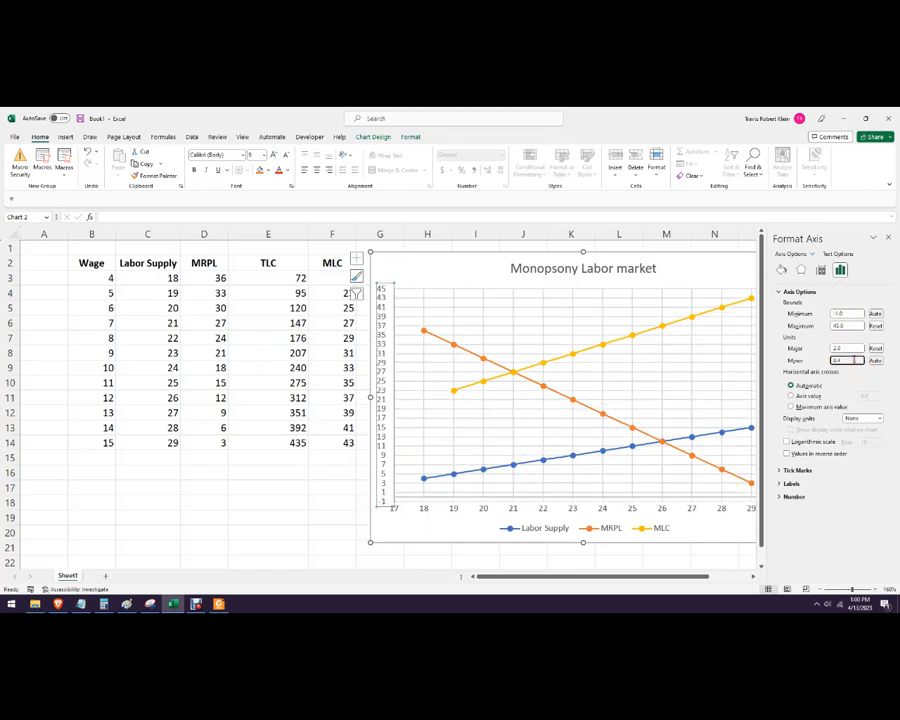
{"action": "left_click", "coordinate": [808, 361]}
{"action": "left_click", "coordinate": [806, 348]}
{"action": "type", "text": "1"}
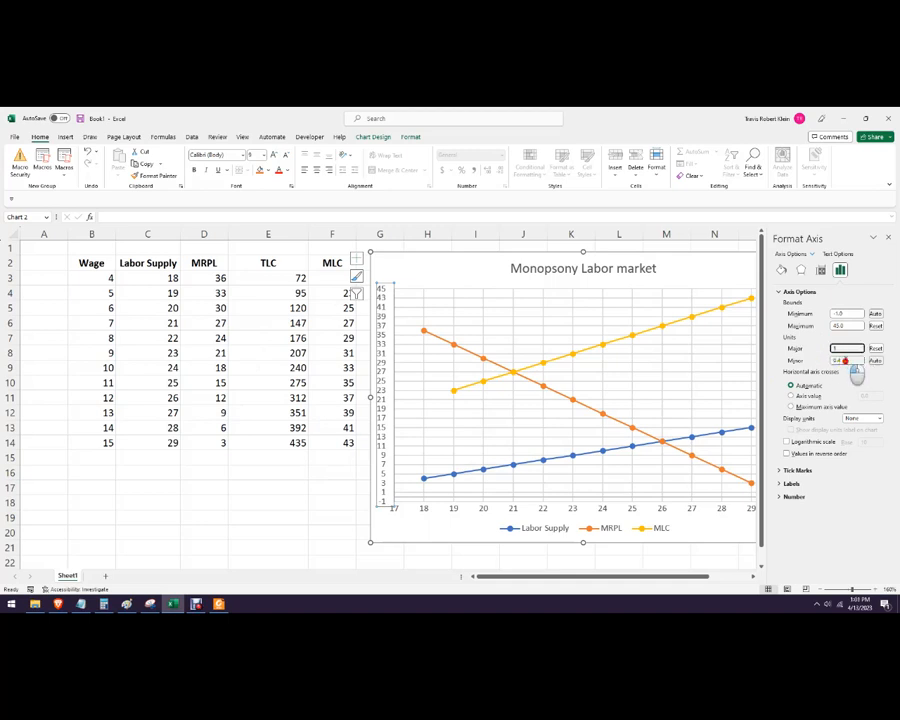
{"action": "key", "text": "Tab"}
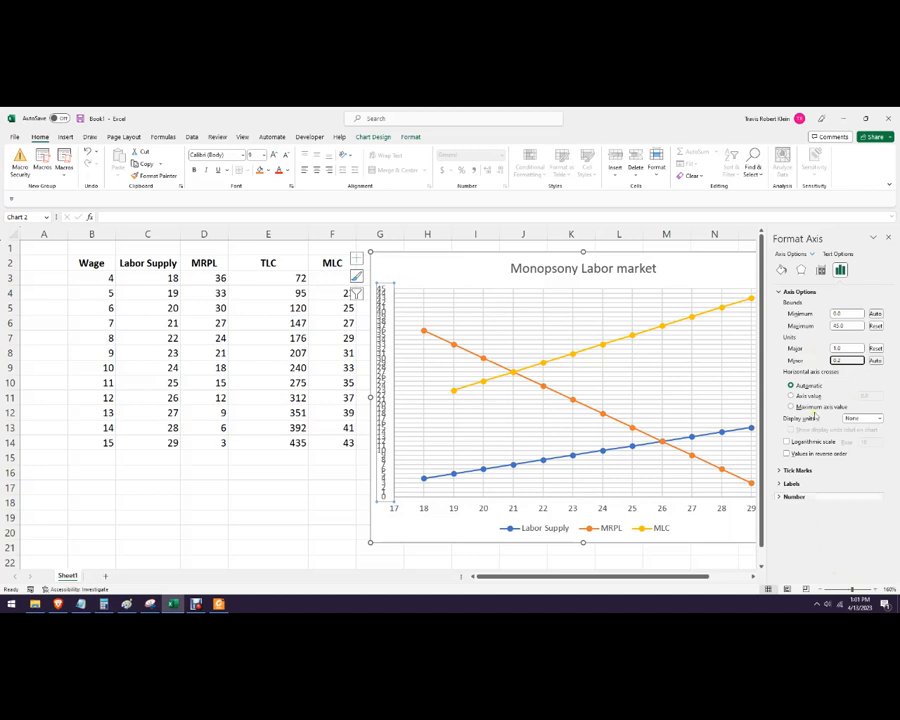
- Set the vertical axis's major unit to 2, then close the axis formatting options and deselect the chart
{"action": "left_click", "coordinate": [788, 347]}
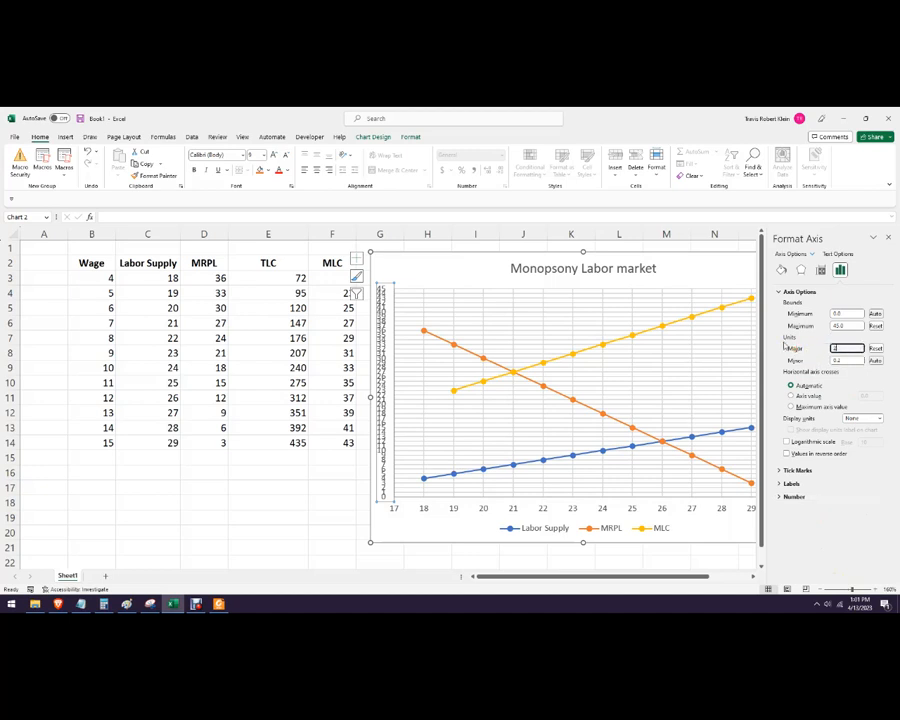
{"action": "type", "text": "2"}
{"action": "left_click", "coordinate": [889, 237]}
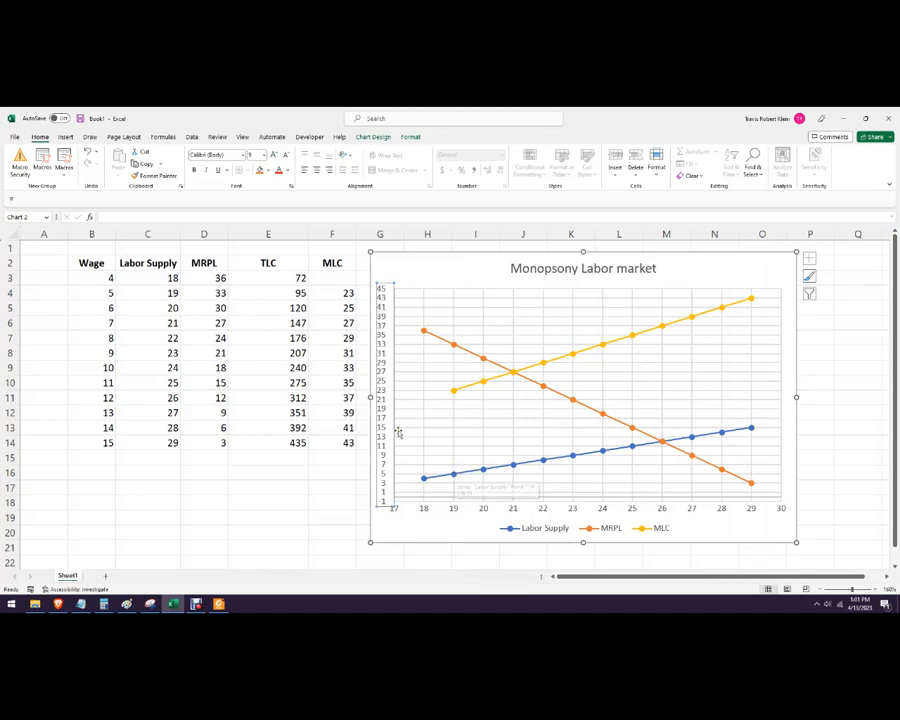
{"action": "left_click", "coordinate": [306, 476]}
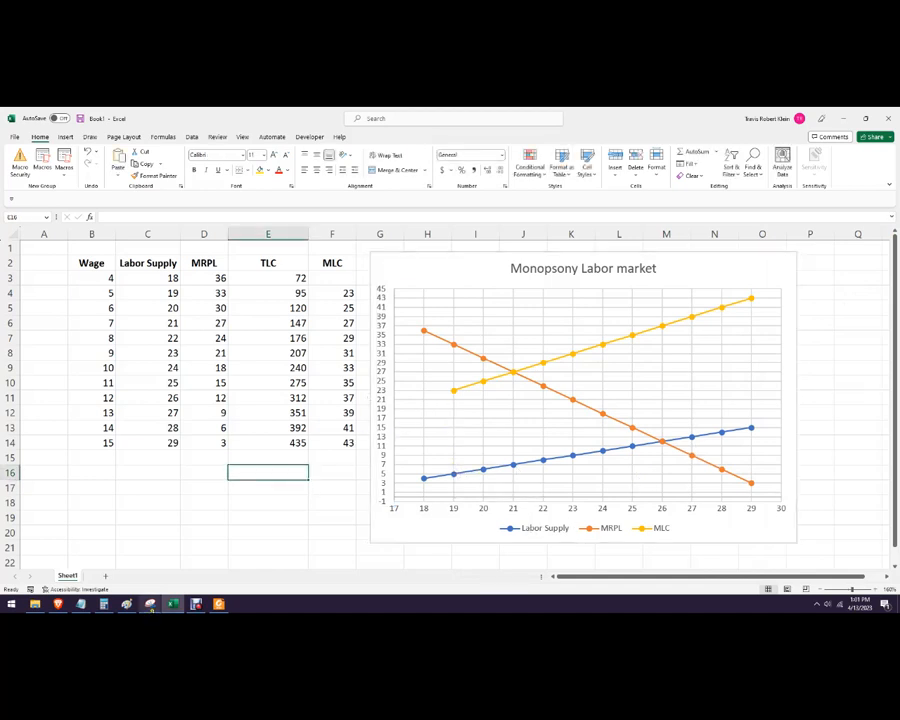